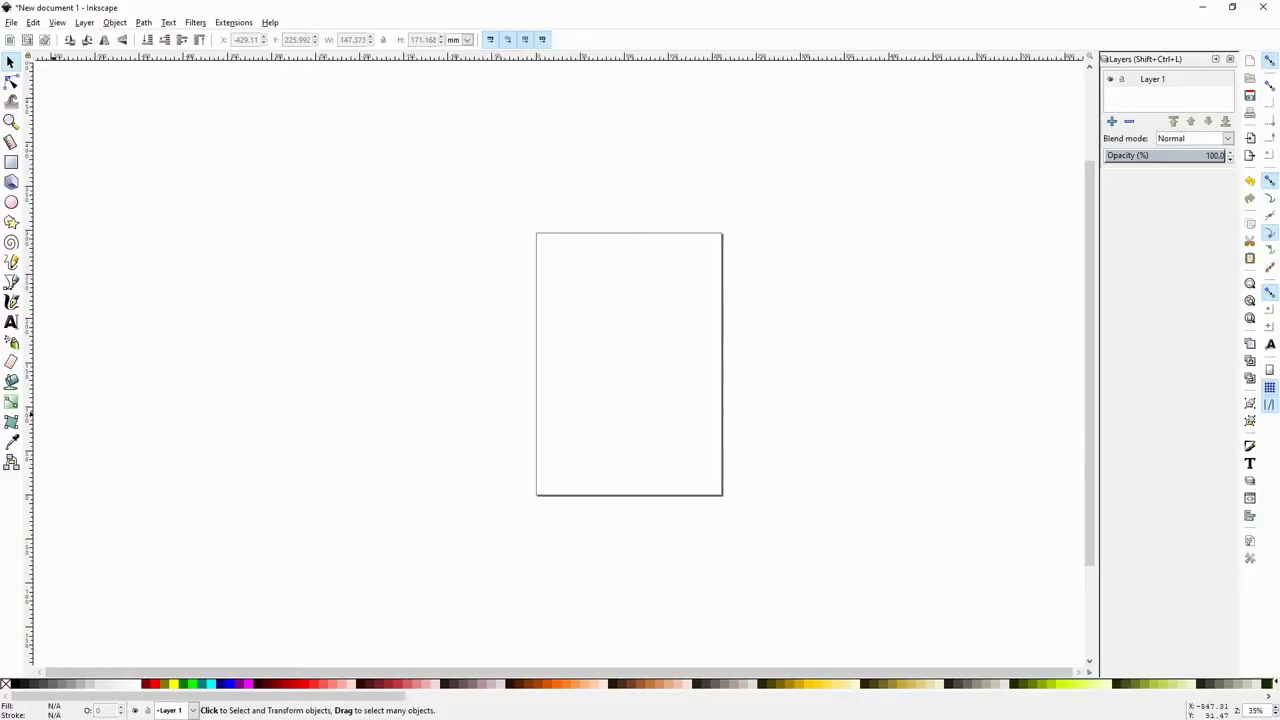
# Step: Import the robot logo image and trace it into a path using brightness cutoff at threshold 0.210 with the image inverted
pyautogui.moveTo(335, 371); pyautogui.dragTo(568, 360)
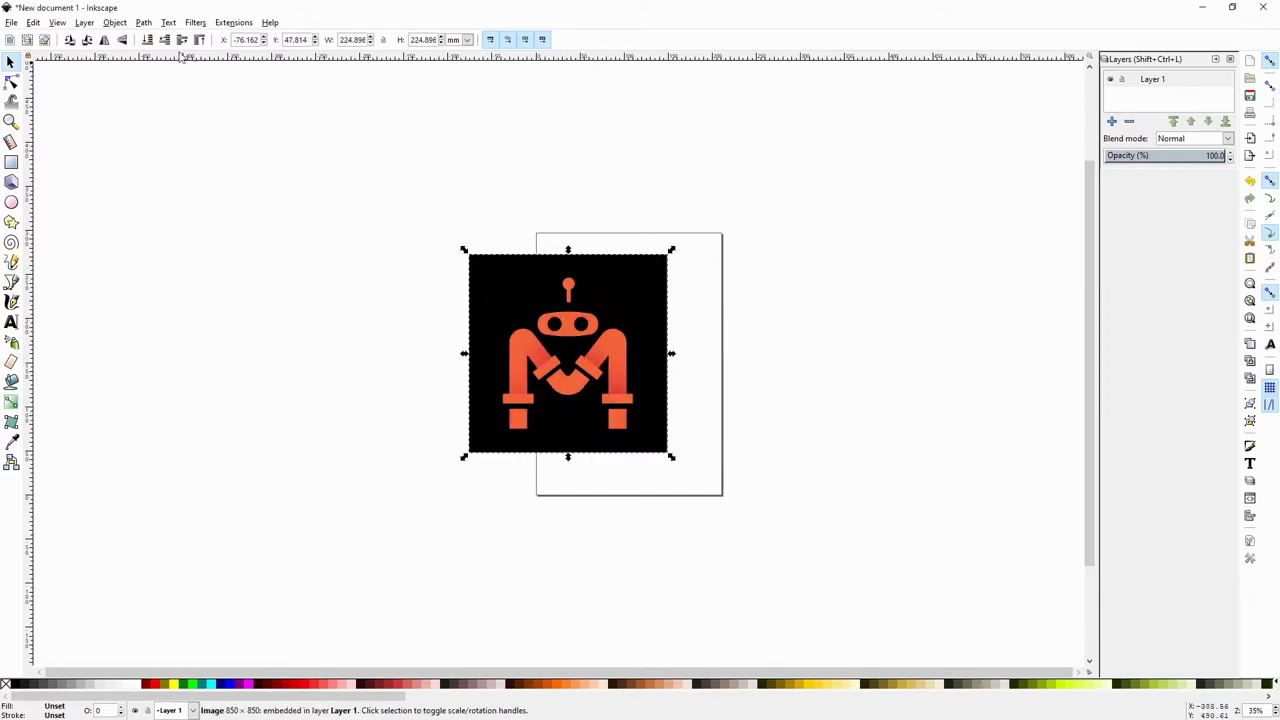
pyautogui.click(144, 23)
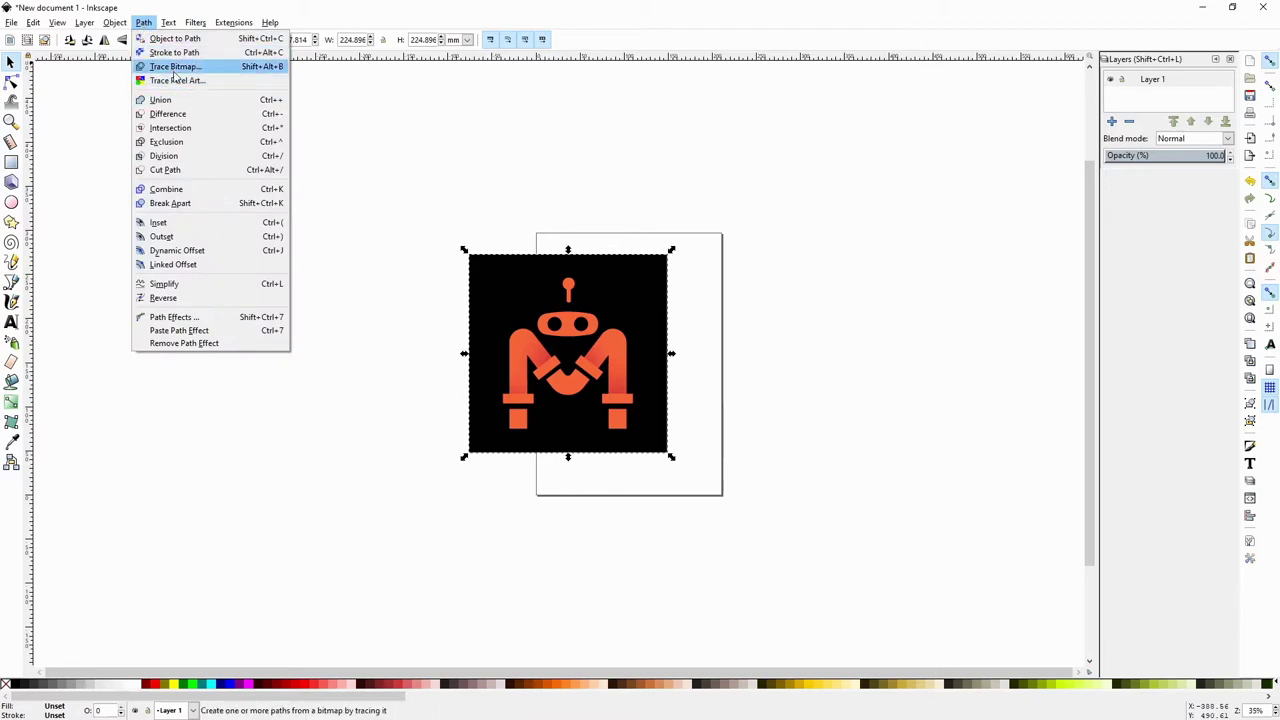
pyautogui.click(175, 67)
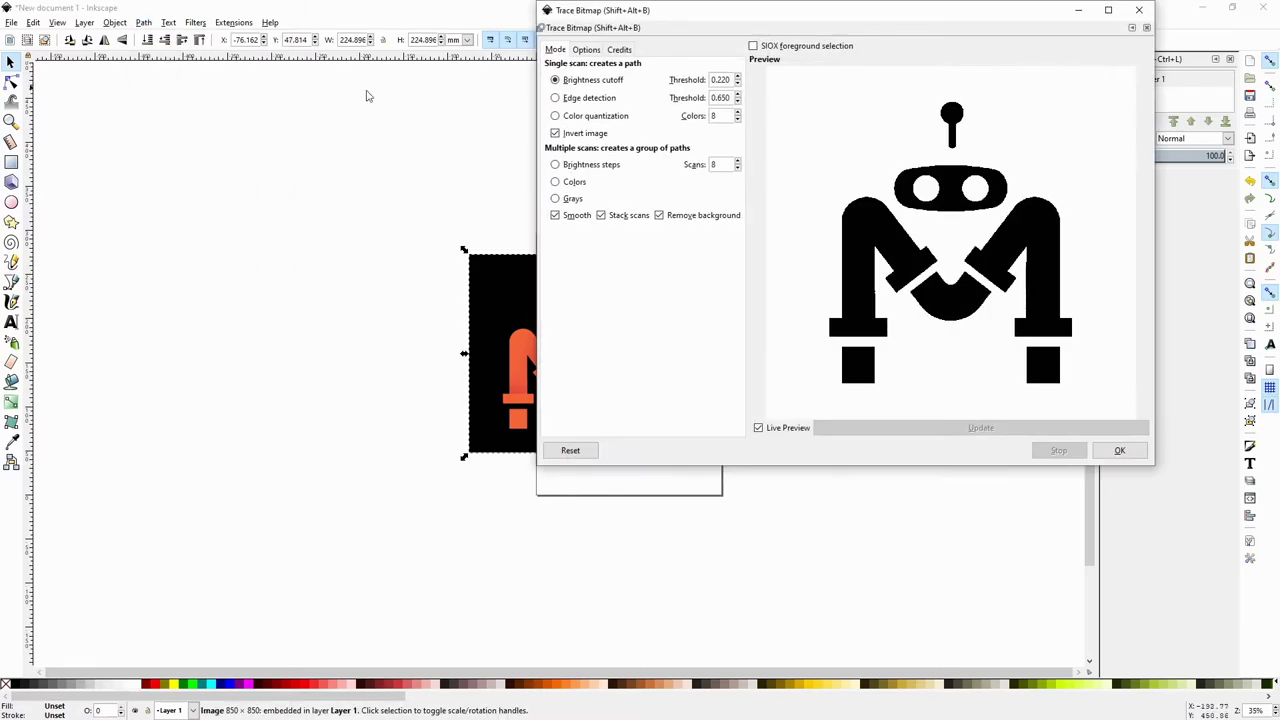
pyautogui.moveTo(873, 20)
pyautogui.mouseDown()
pyautogui.moveTo(636, 61)
pyautogui.moveTo(473, 121)
pyautogui.mouseUp()
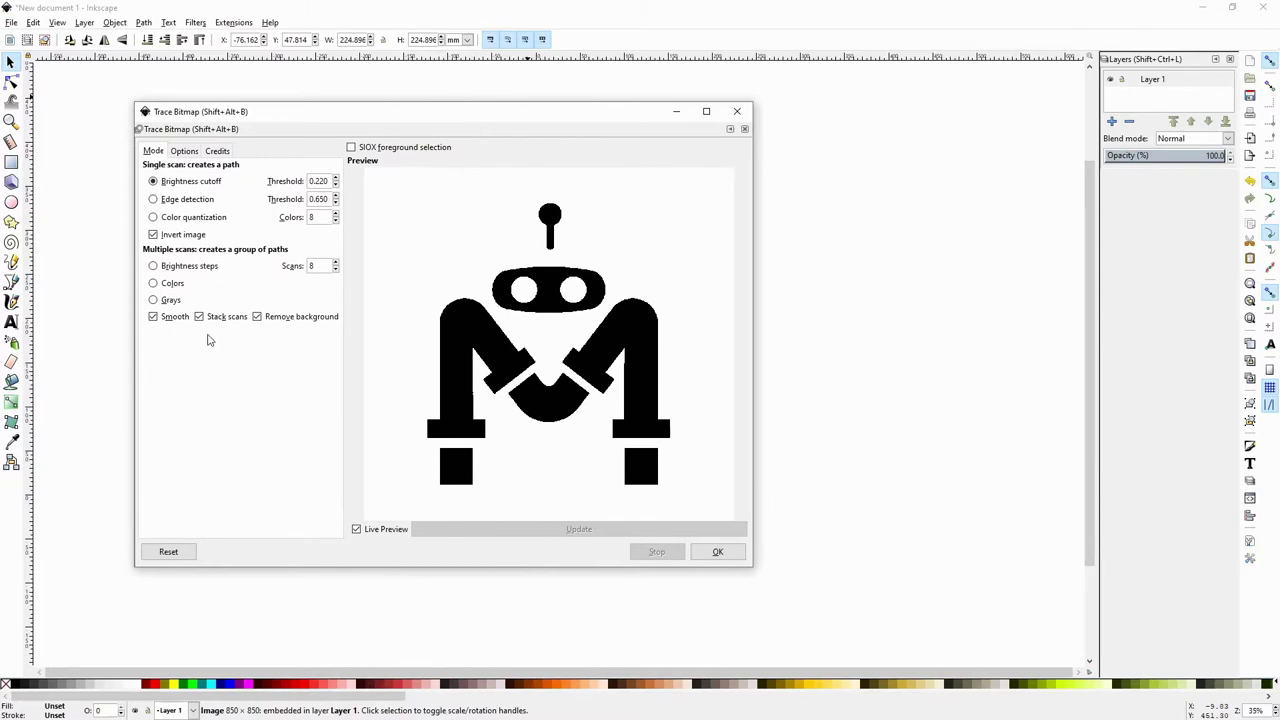
pyautogui.moveTo(522, 119)
pyautogui.mouseDown()
pyautogui.moveTo(680, 223)
pyautogui.moveTo(597, 97)
pyautogui.moveTo(574, 90)
pyautogui.mouseUp()
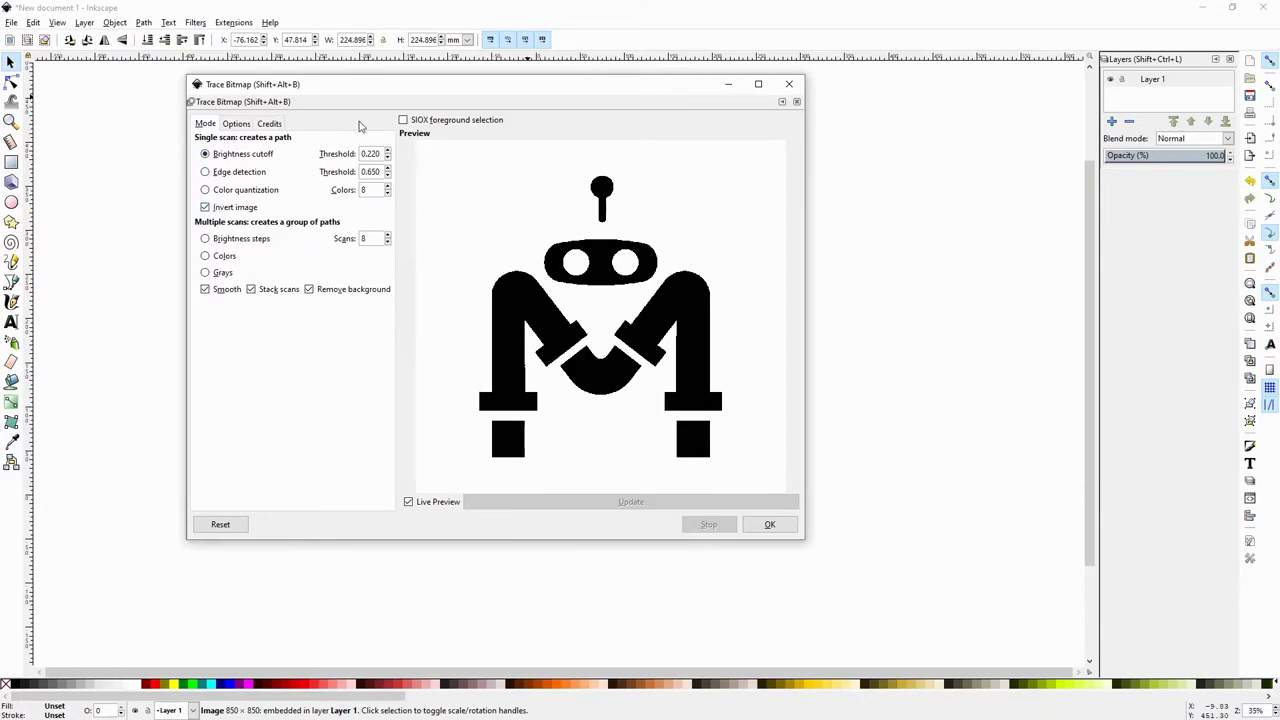
pyautogui.click(205, 208)
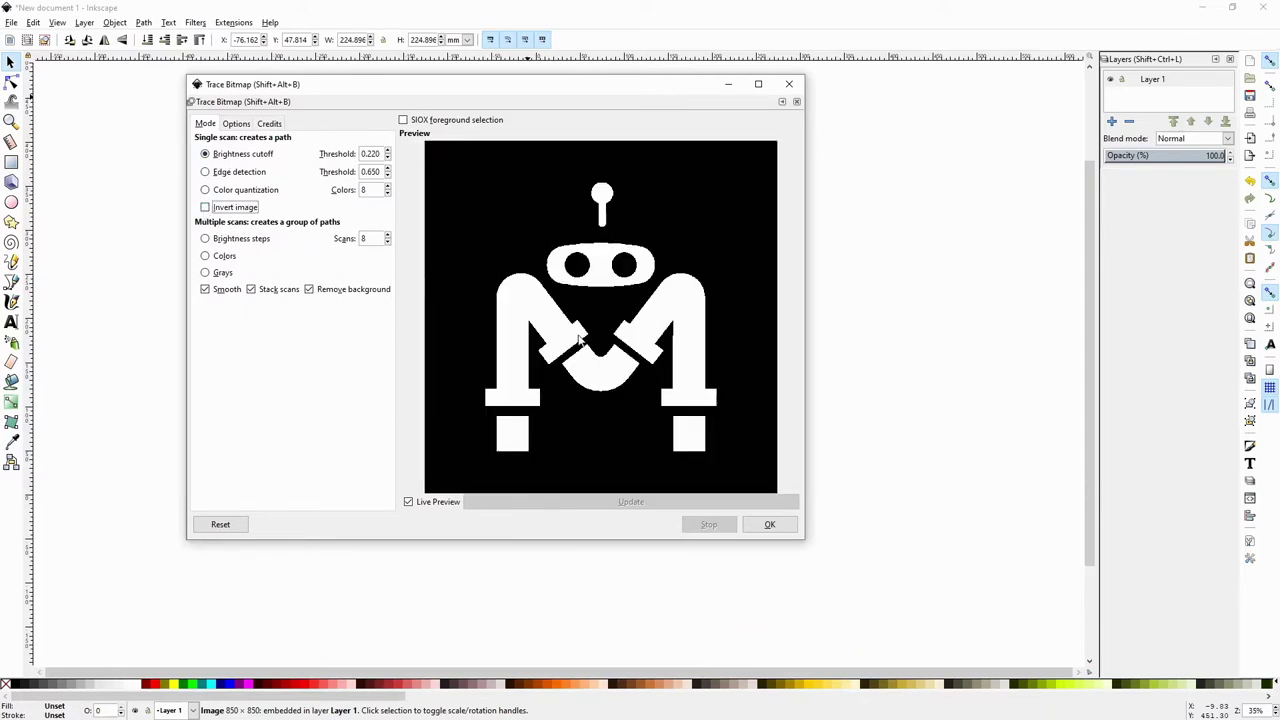
pyautogui.click(205, 208)
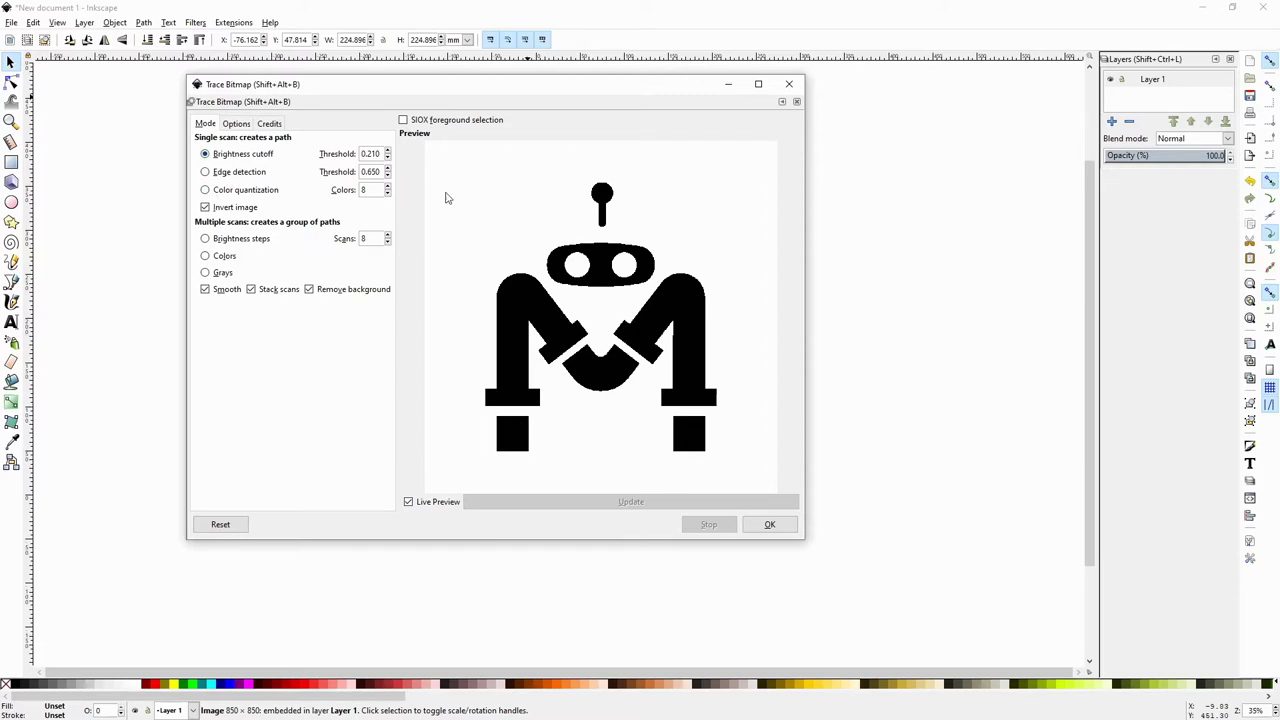
pyautogui.click(778, 524)
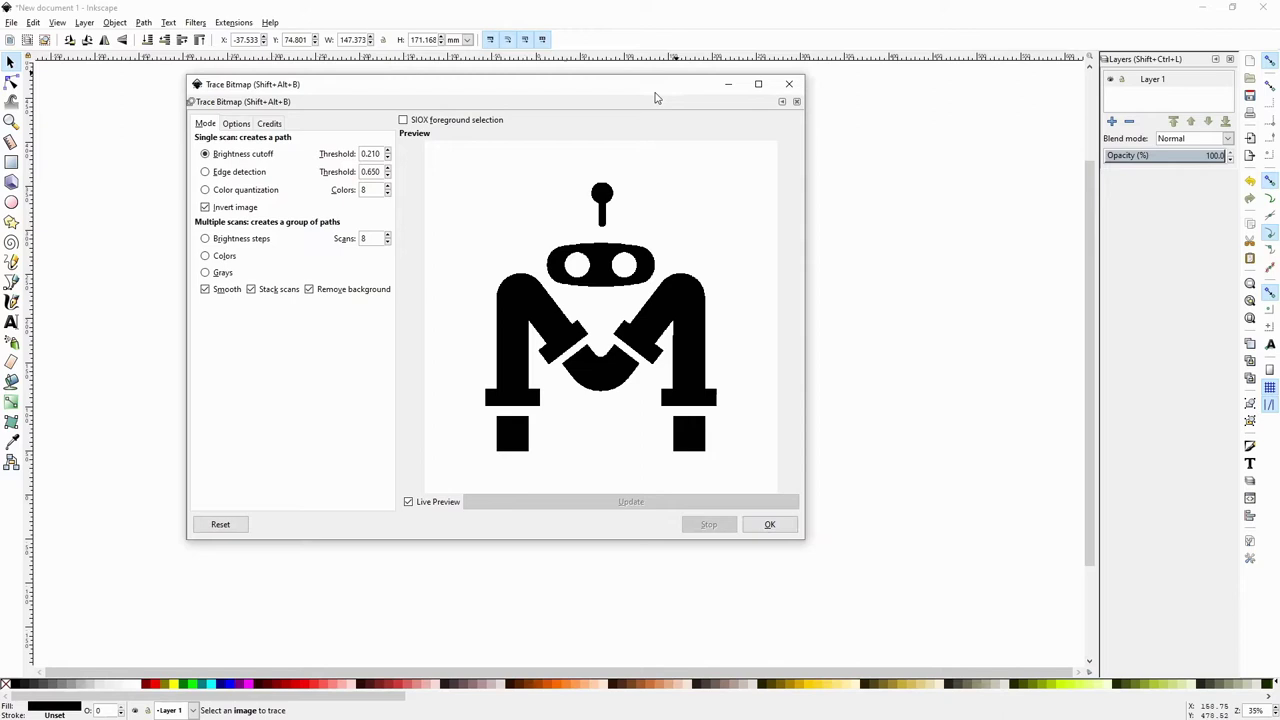
# Step: Separate the original image from its tracing, place the traced robot within the page, and put away the Trace Bitmap dialog
pyautogui.moveTo(656, 97)
pyautogui.mouseDown()
pyautogui.moveTo(700, 126)
pyautogui.moveTo(543, 166)
pyautogui.moveTo(2, 150)
pyautogui.mouseUp()
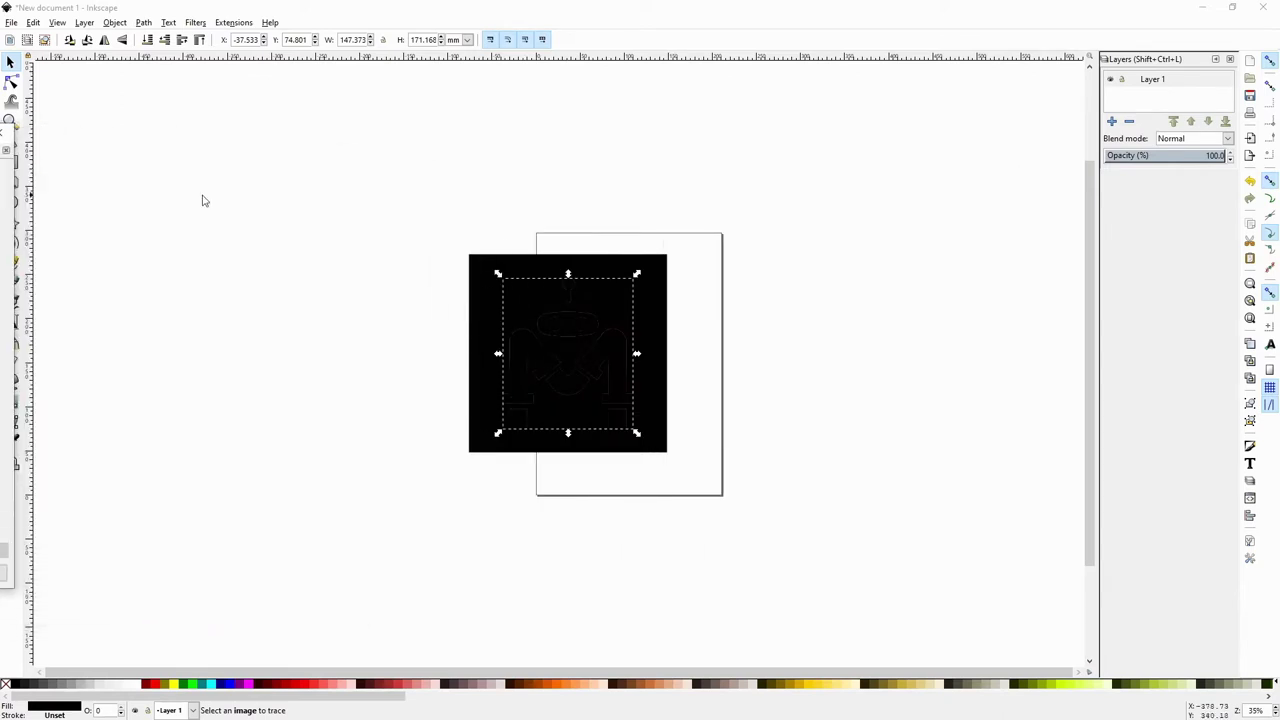
pyautogui.moveTo(619, 278)
pyautogui.mouseDown()
pyautogui.moveTo(371, 263)
pyautogui.moveTo(326, 166)
pyautogui.moveTo(264, 113)
pyautogui.mouseUp()
pyautogui.click(588, 393)
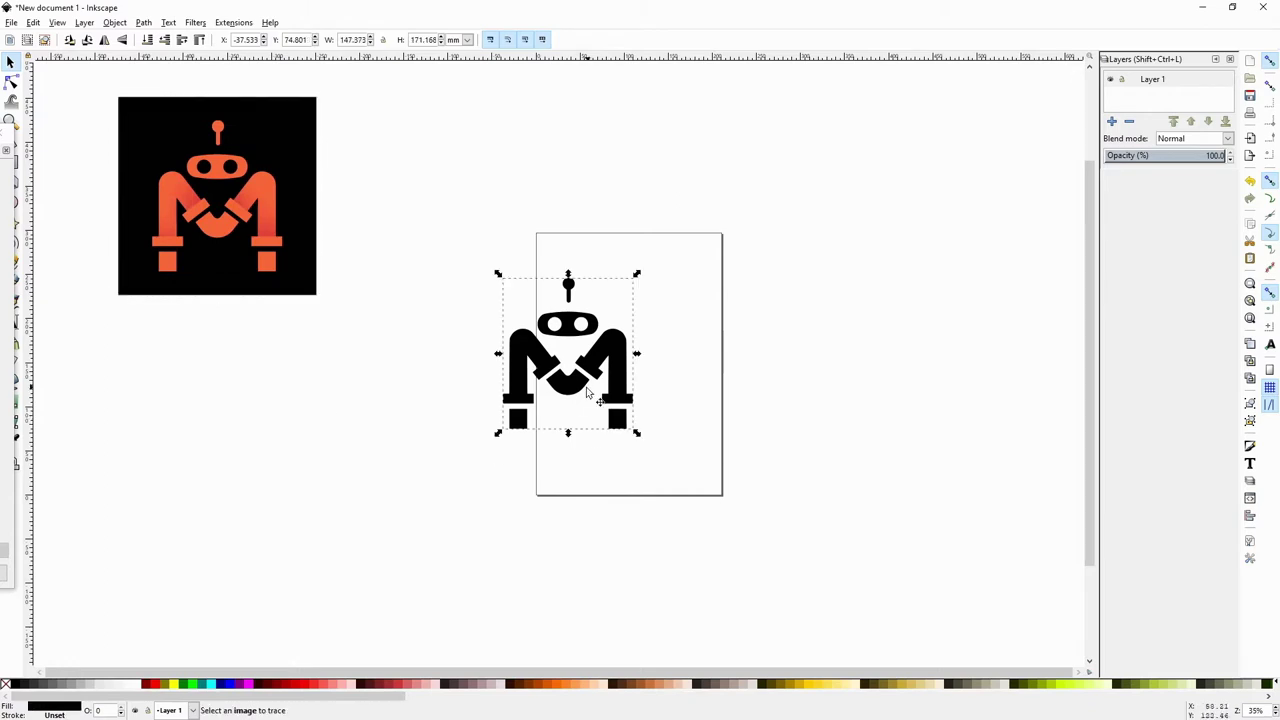
pyautogui.moveTo(605, 344)
pyautogui.mouseDown()
pyautogui.moveTo(664, 349)
pyautogui.moveTo(679, 318)
pyautogui.mouseUp()
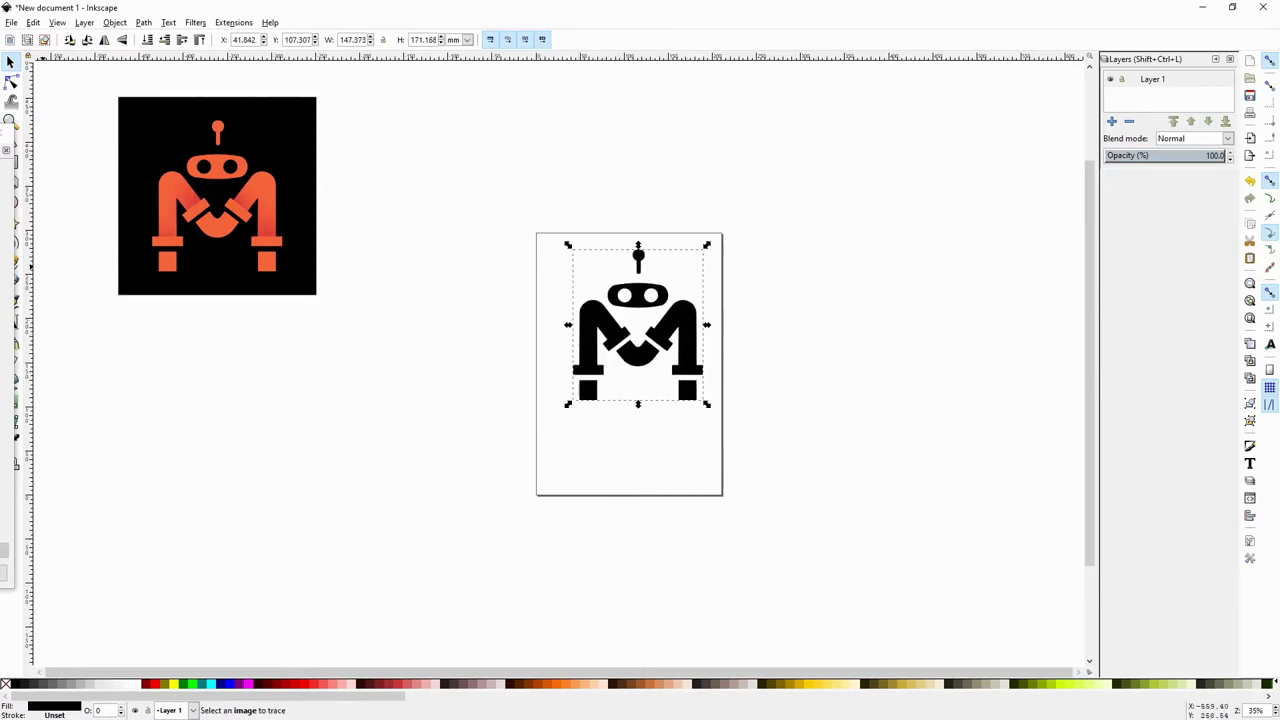
pyautogui.hotkey('shift', 'alt', 'b')
pyautogui.click(813, 200)
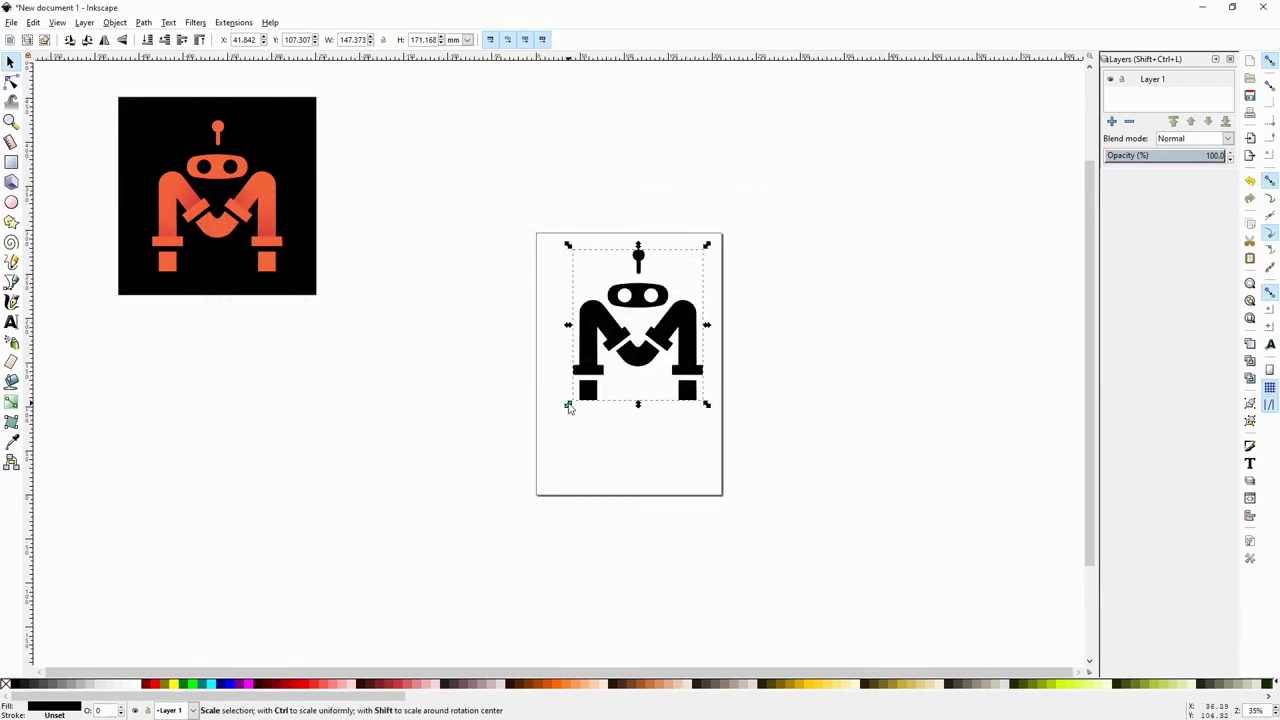
# Step: Try enlarging the traced robot from its lower-left corner, and undo the resize
pyautogui.moveTo(568, 406)
pyautogui.mouseDown()
pyautogui.moveTo(491, 469)
pyautogui.moveTo(477, 517)
pyautogui.moveTo(479, 483)
pyautogui.moveTo(528, 466)
pyautogui.mouseUp()
pyautogui.hotkey('ctrl', 'z')
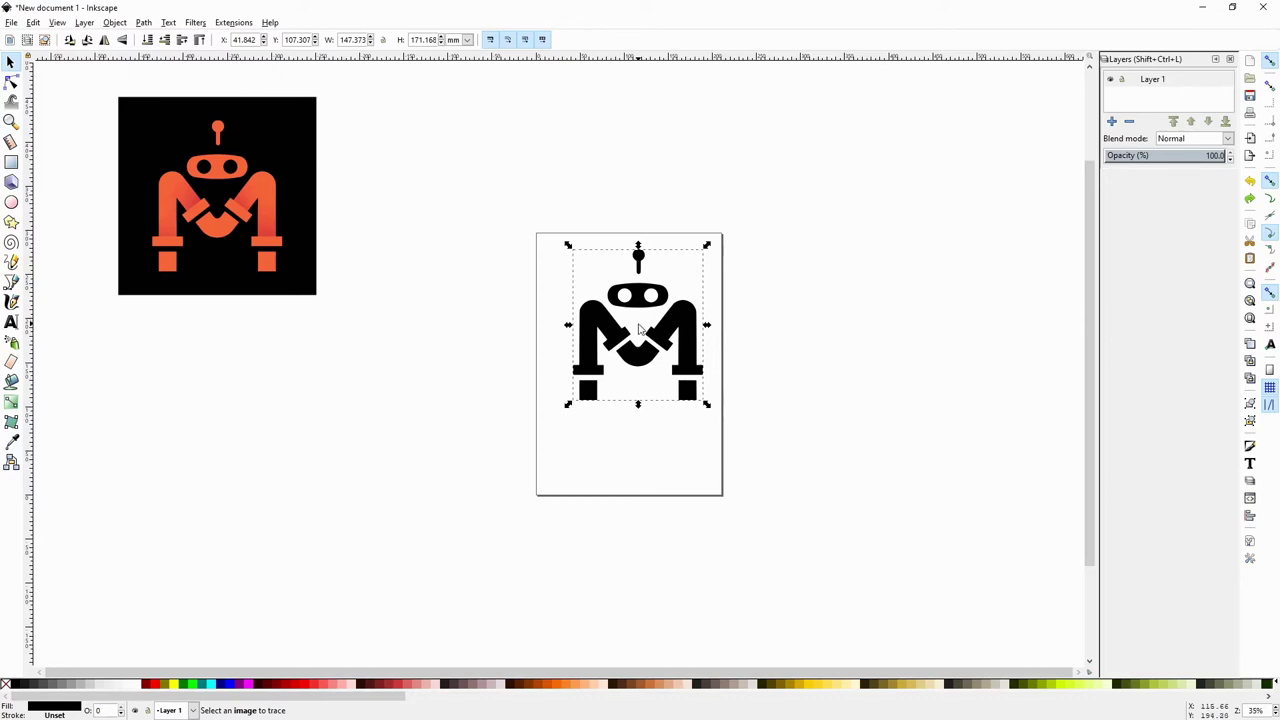
# Step: Delete the original robot image and select the traced path
pyautogui.click(301, 139)
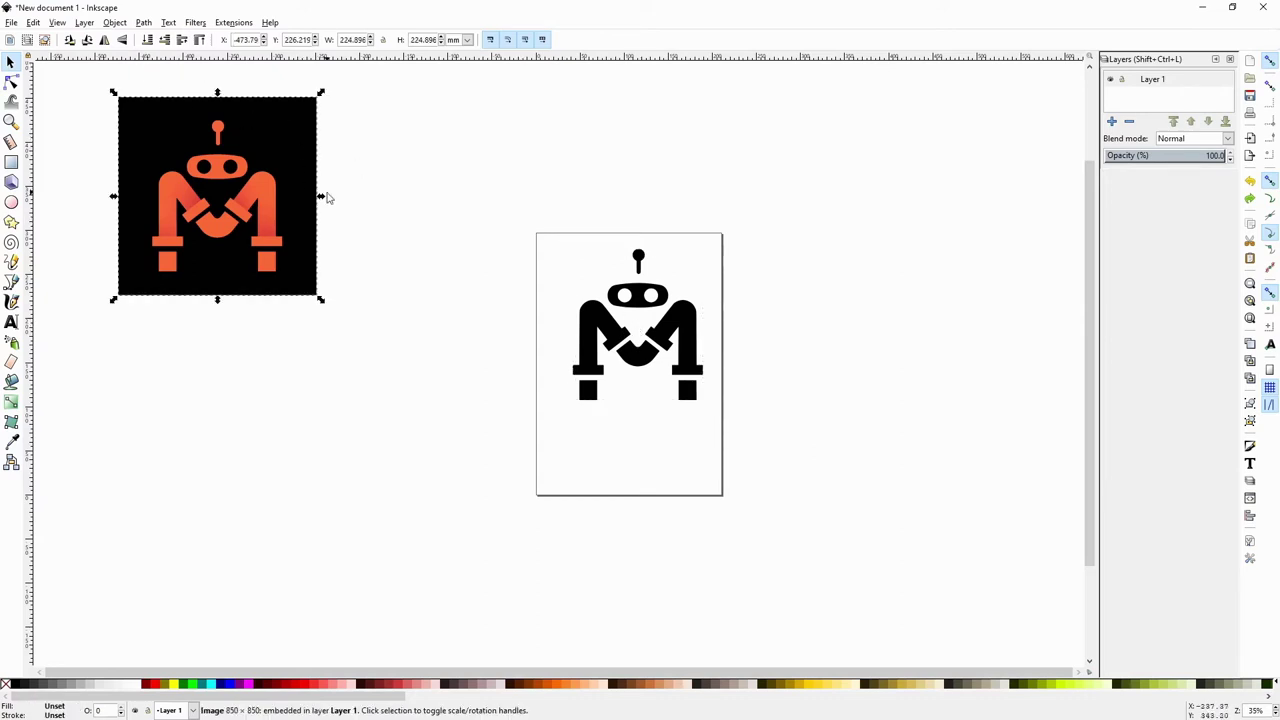
pyautogui.press('Delete')
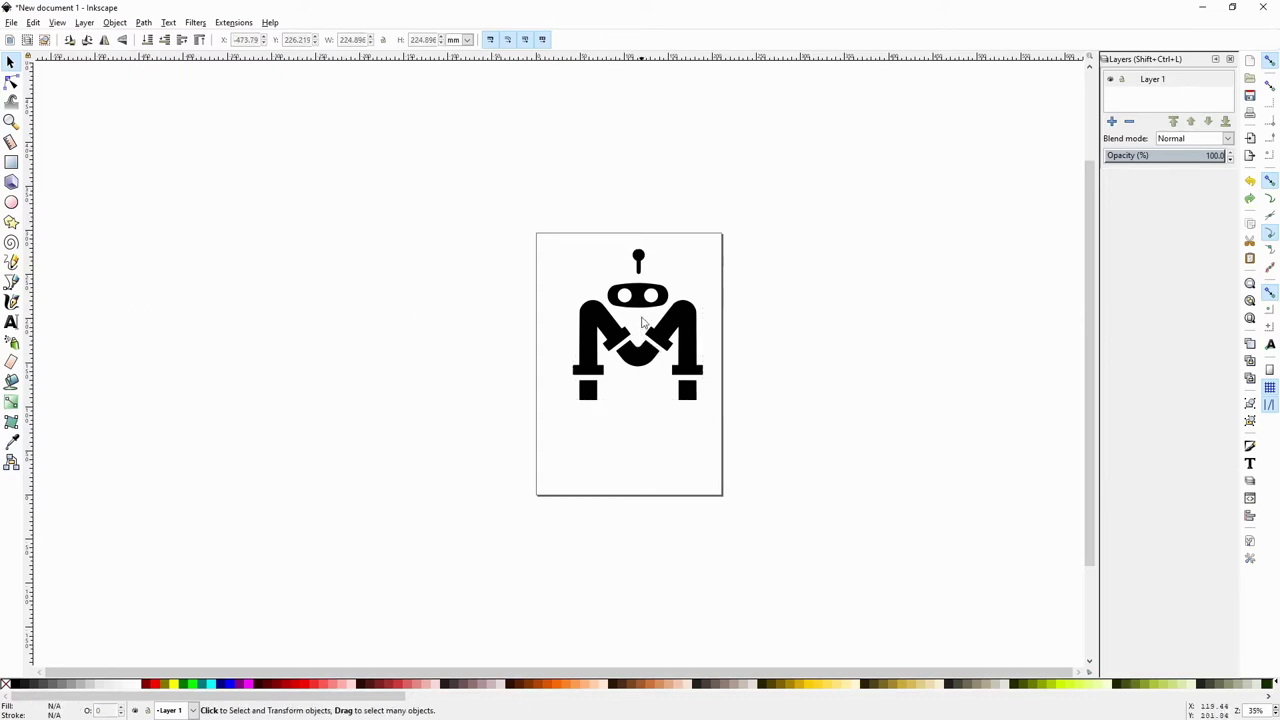
pyautogui.click(645, 360)
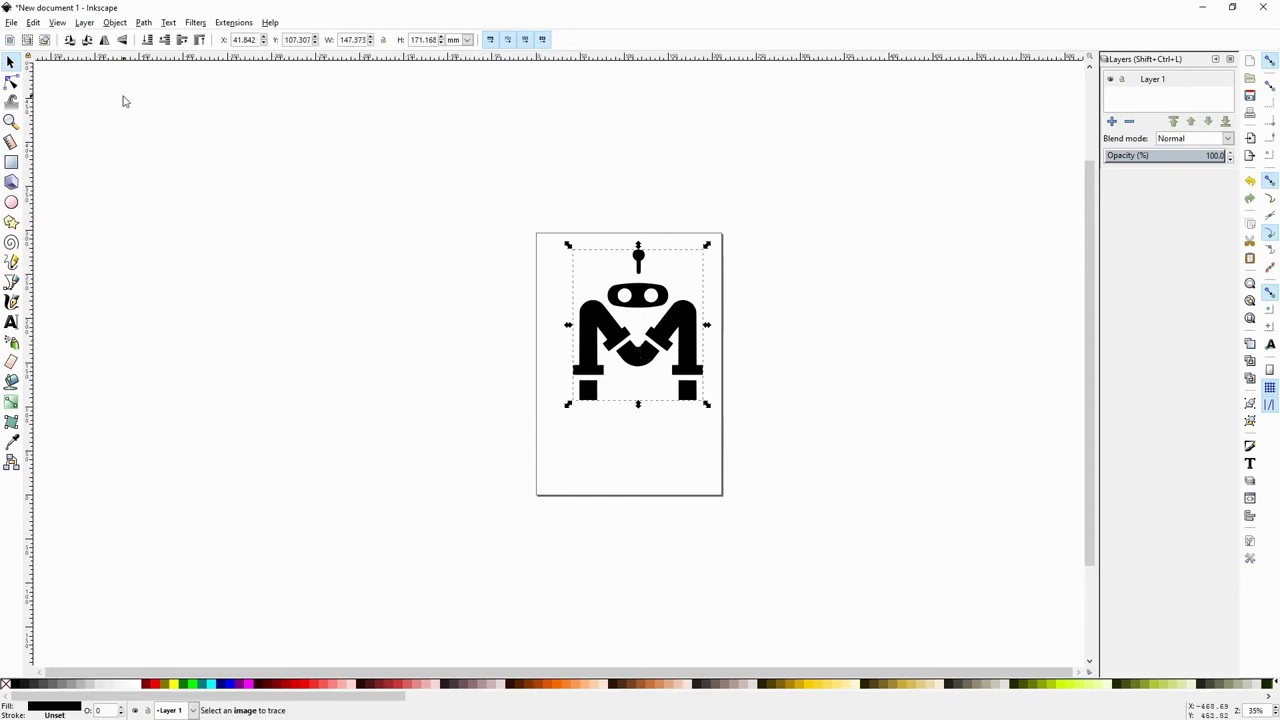
# Step: Save the tracing to the Desktop as logo.svg in Inkscape SVG format and close Inkscape
pyautogui.click(11, 23)
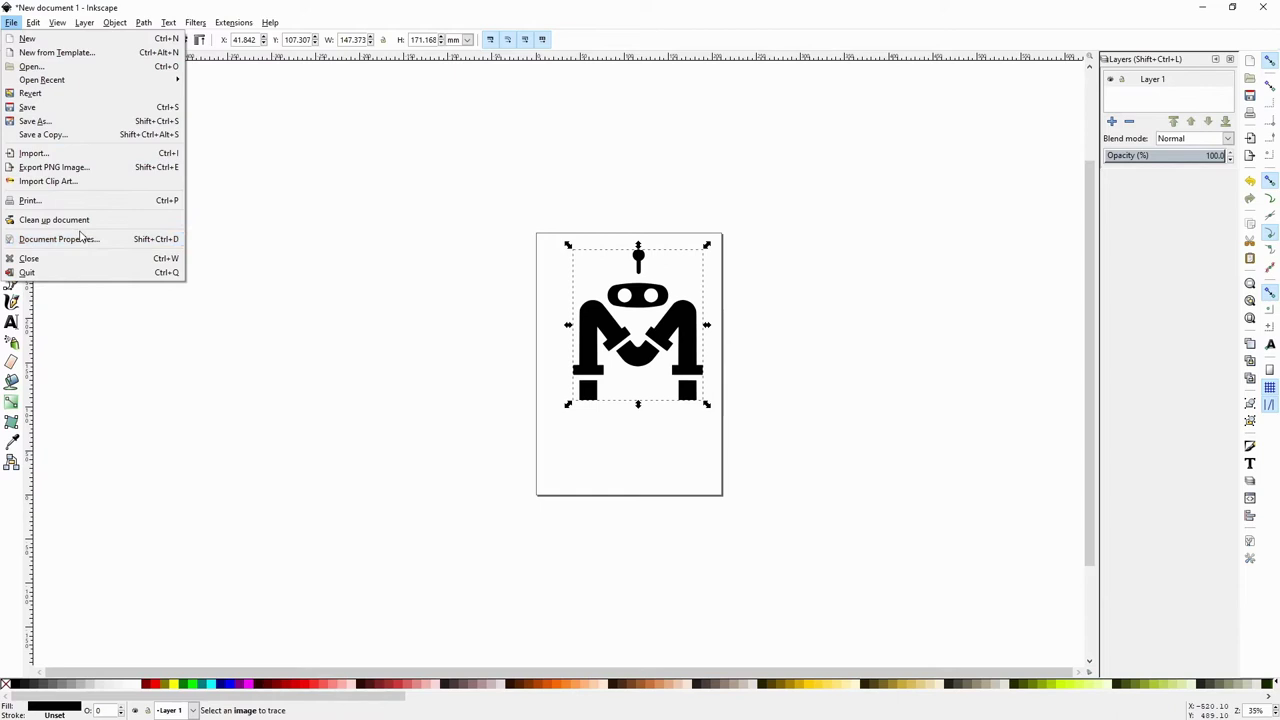
pyautogui.click(92, 122)
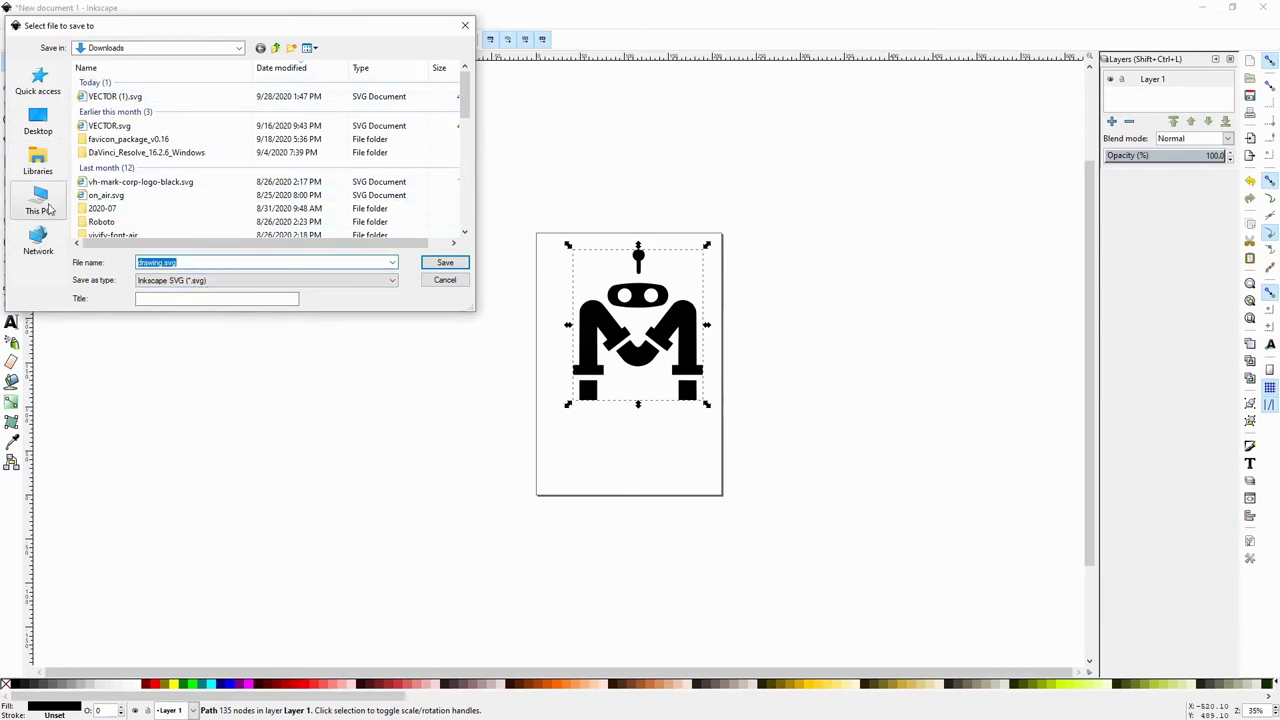
pyautogui.click(40, 125)
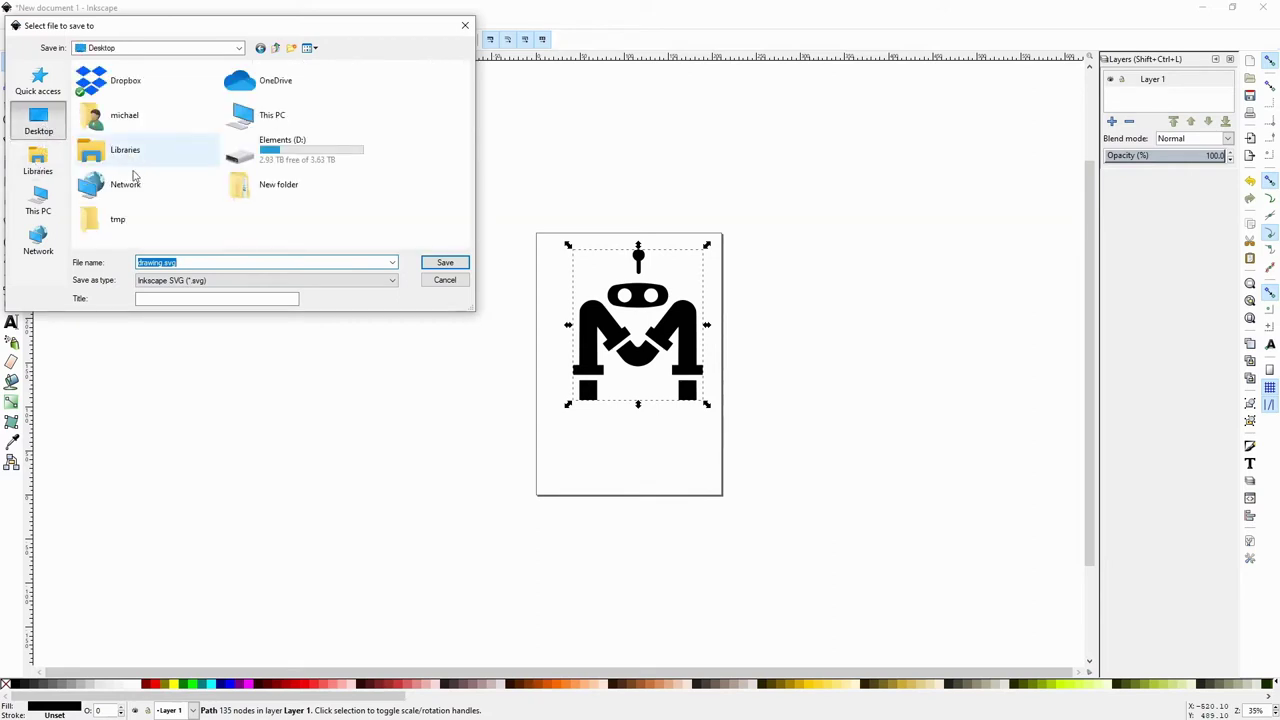
pyautogui.click(155, 262)
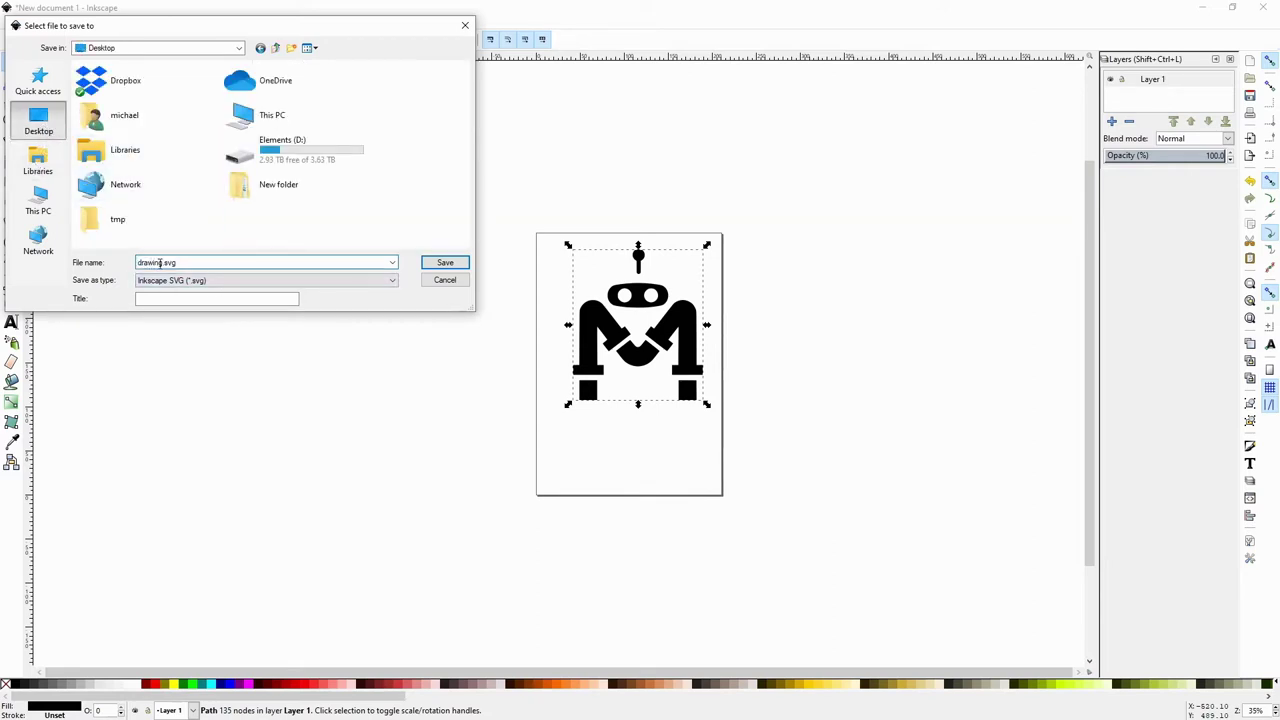
pyautogui.moveTo(158, 262); pyautogui.dragTo(93, 262)
pyautogui.press('BackSpace')
pyautogui.click(445, 262)
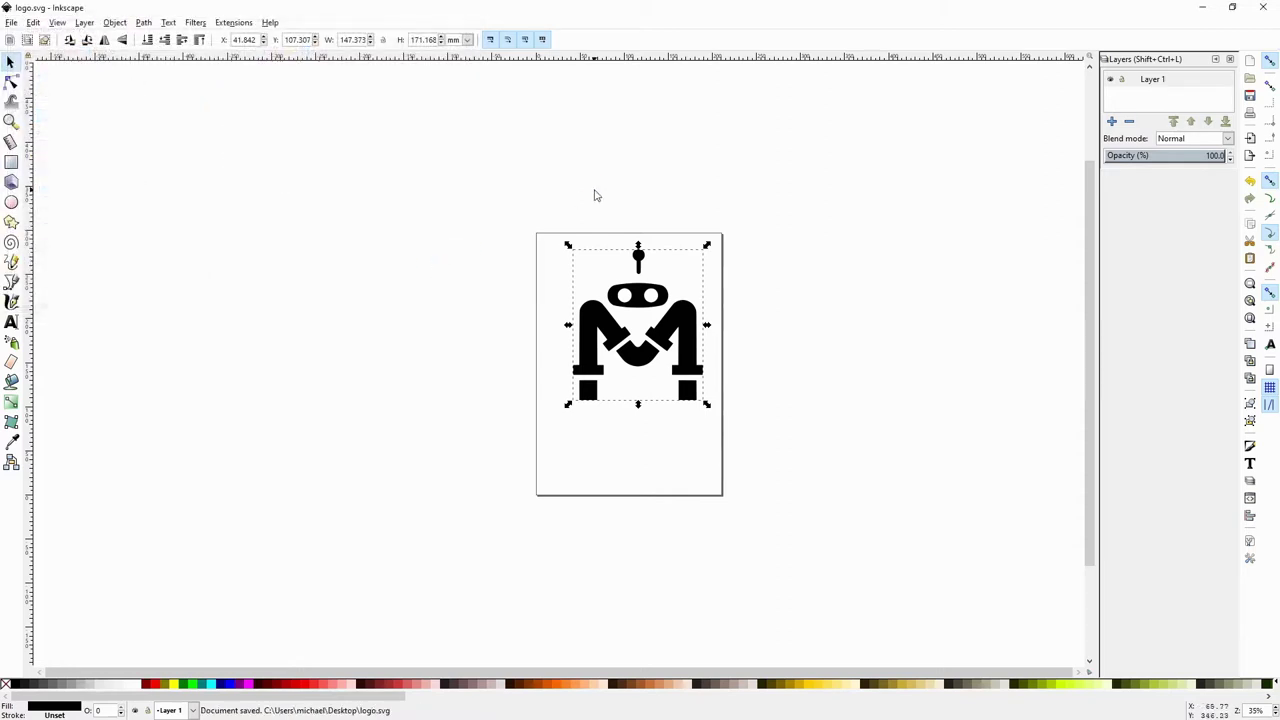
pyautogui.click(1266, 12)
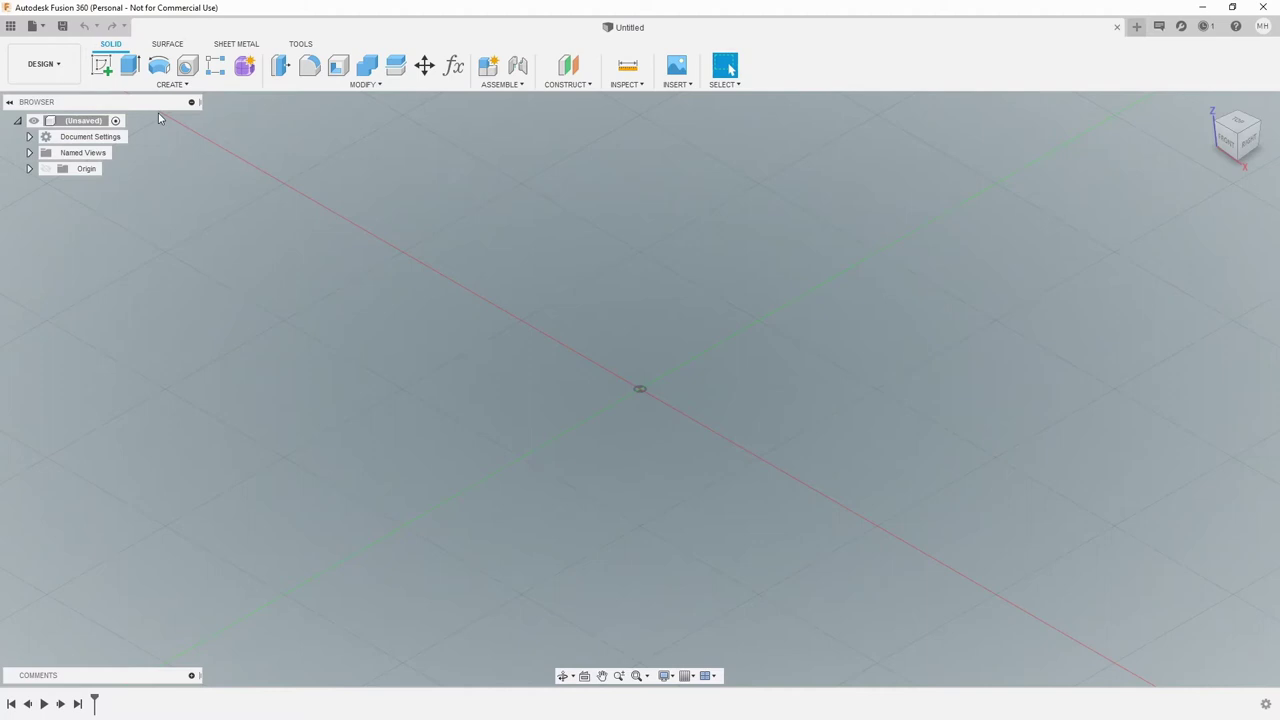
# Step: In Fusion 360, look at the design from the top and load logo.svg from the Desktop with Insert SVG
pyautogui.click(104, 68)
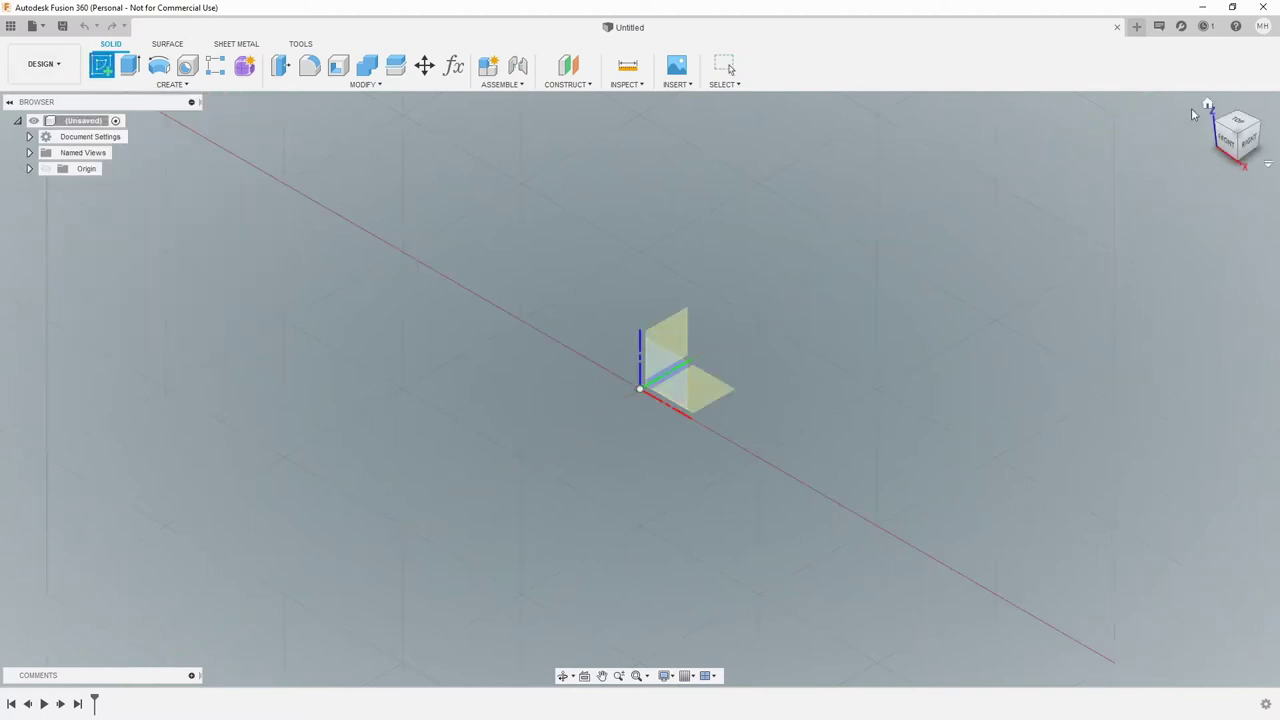
pyautogui.click(1240, 123)
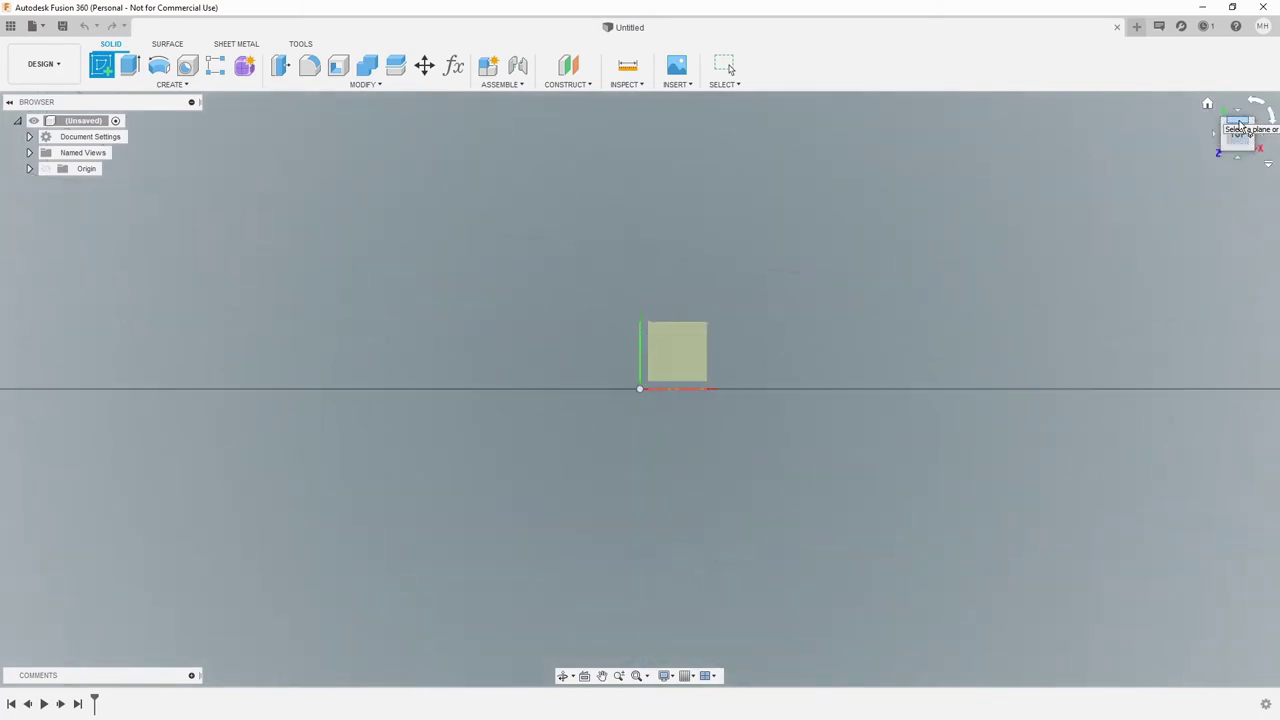
pyautogui.click(688, 87)
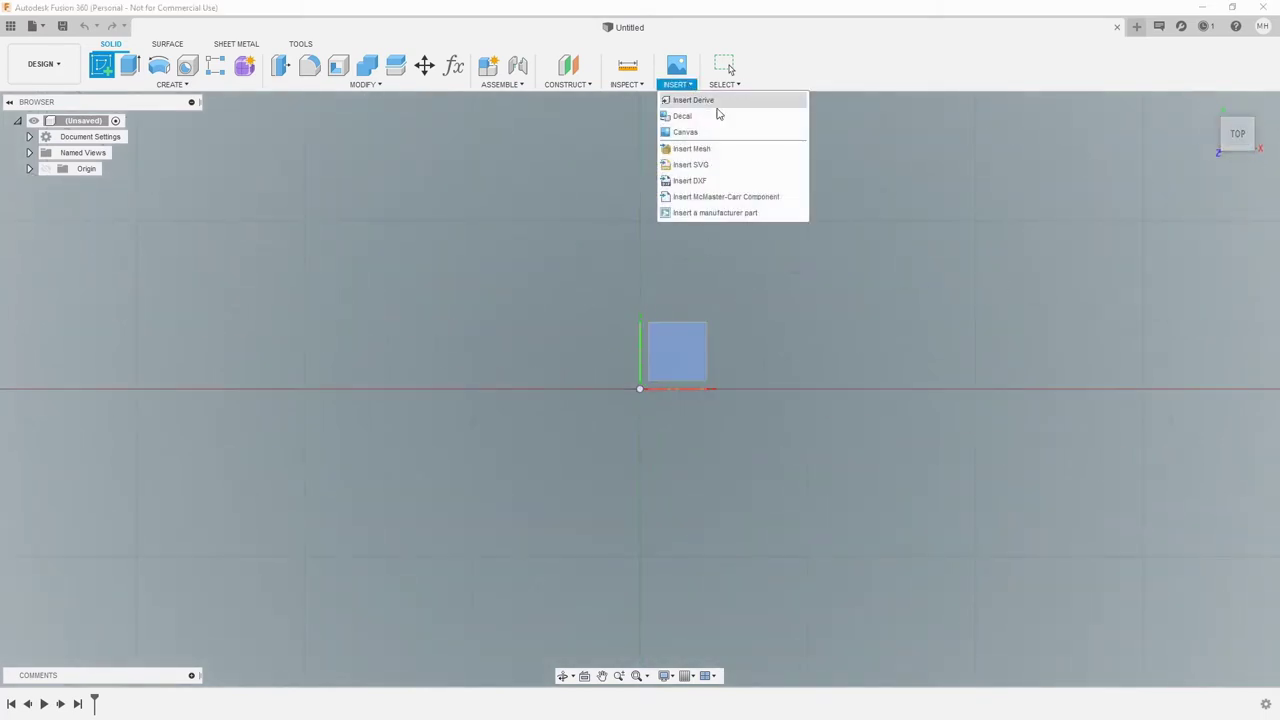
pyautogui.click(690, 164)
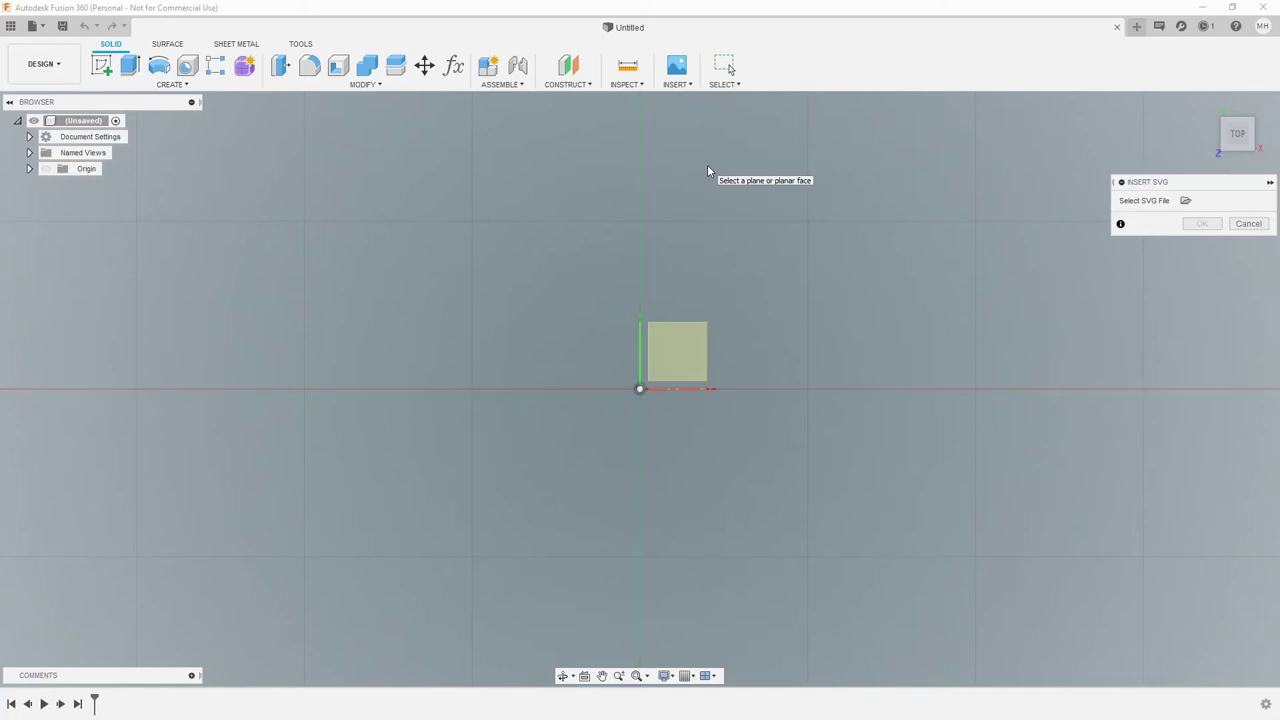
pyautogui.click(1186, 201)
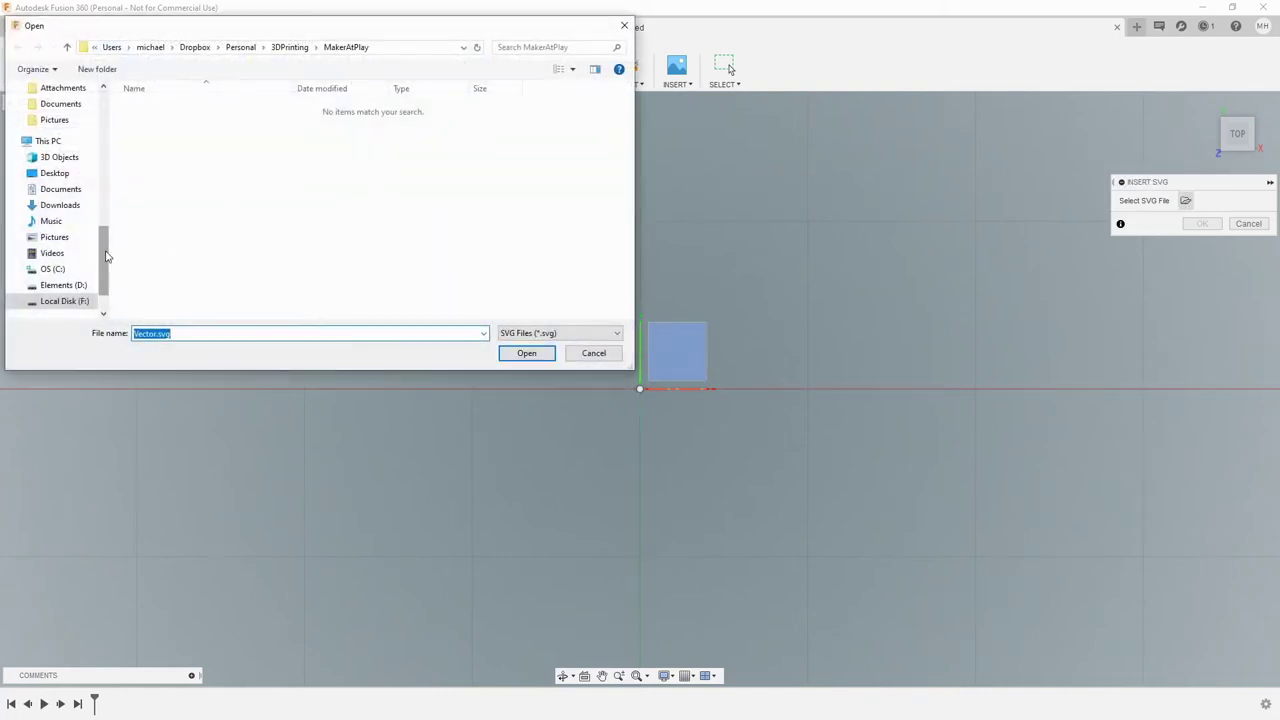
pyautogui.moveTo(109, 257); pyautogui.dragTo(105, 124)
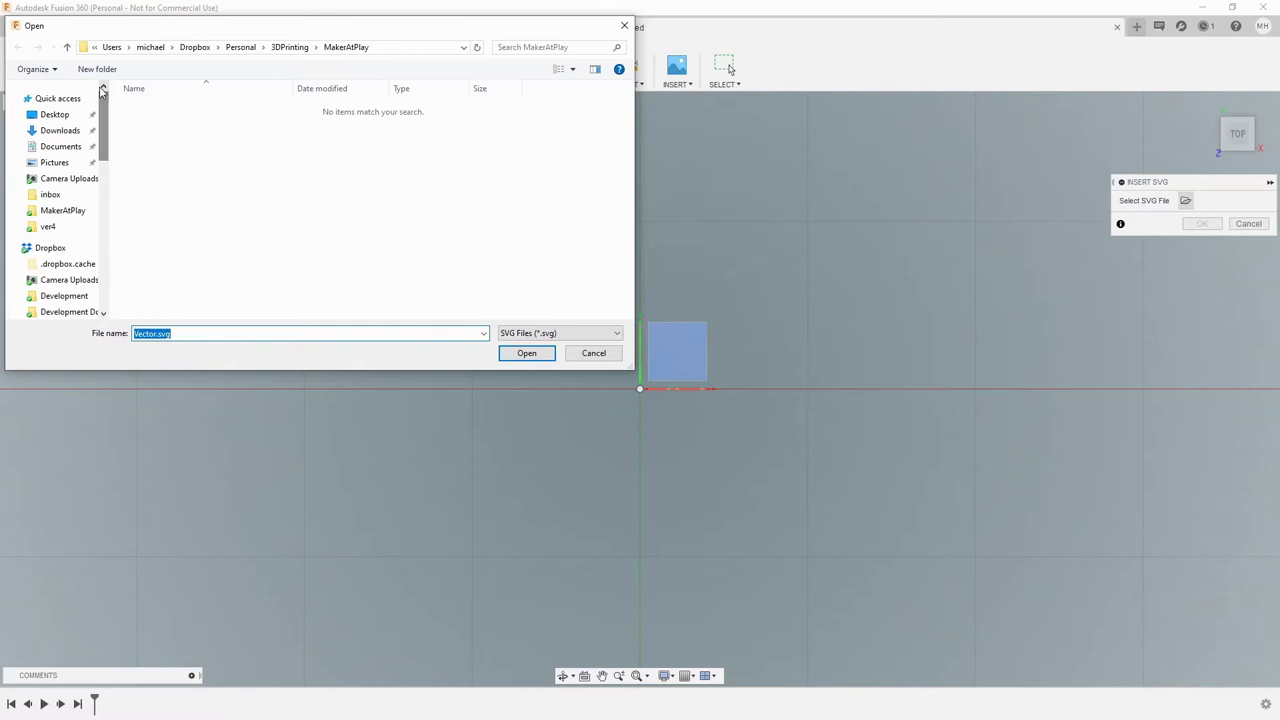
pyautogui.scroll(-4, 60, 180)
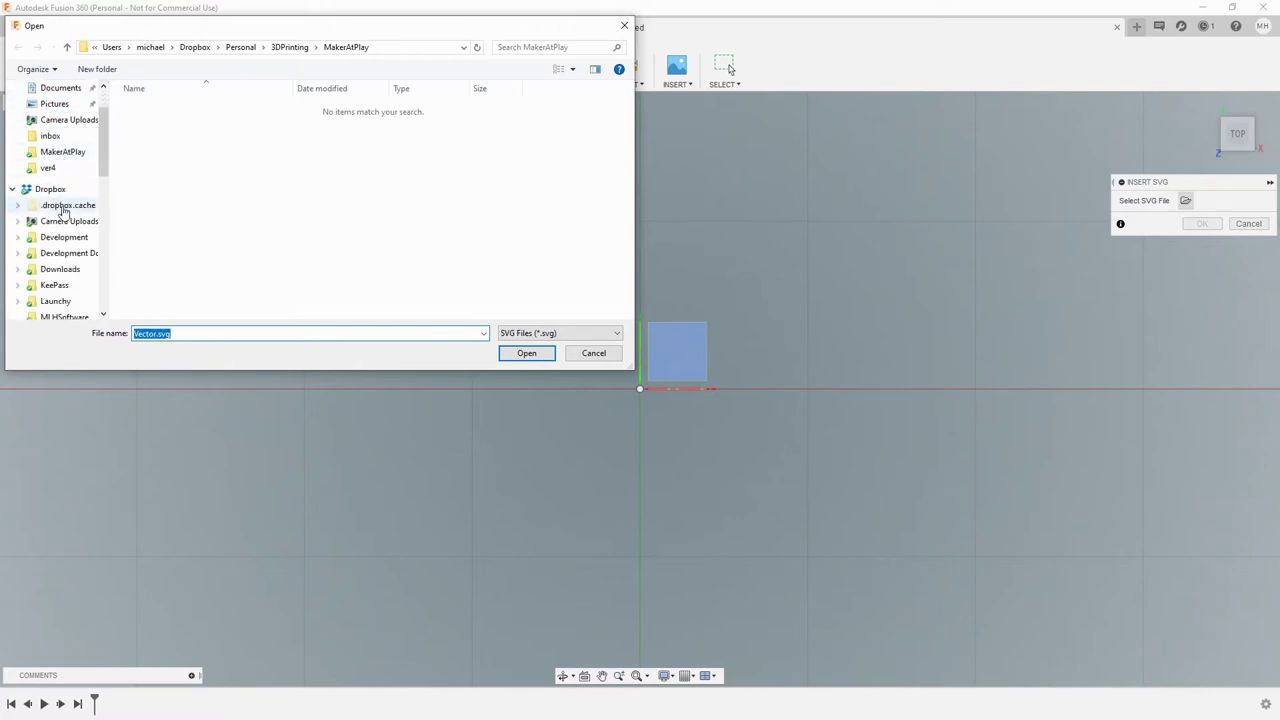
pyautogui.scroll(-5, 62, 212)
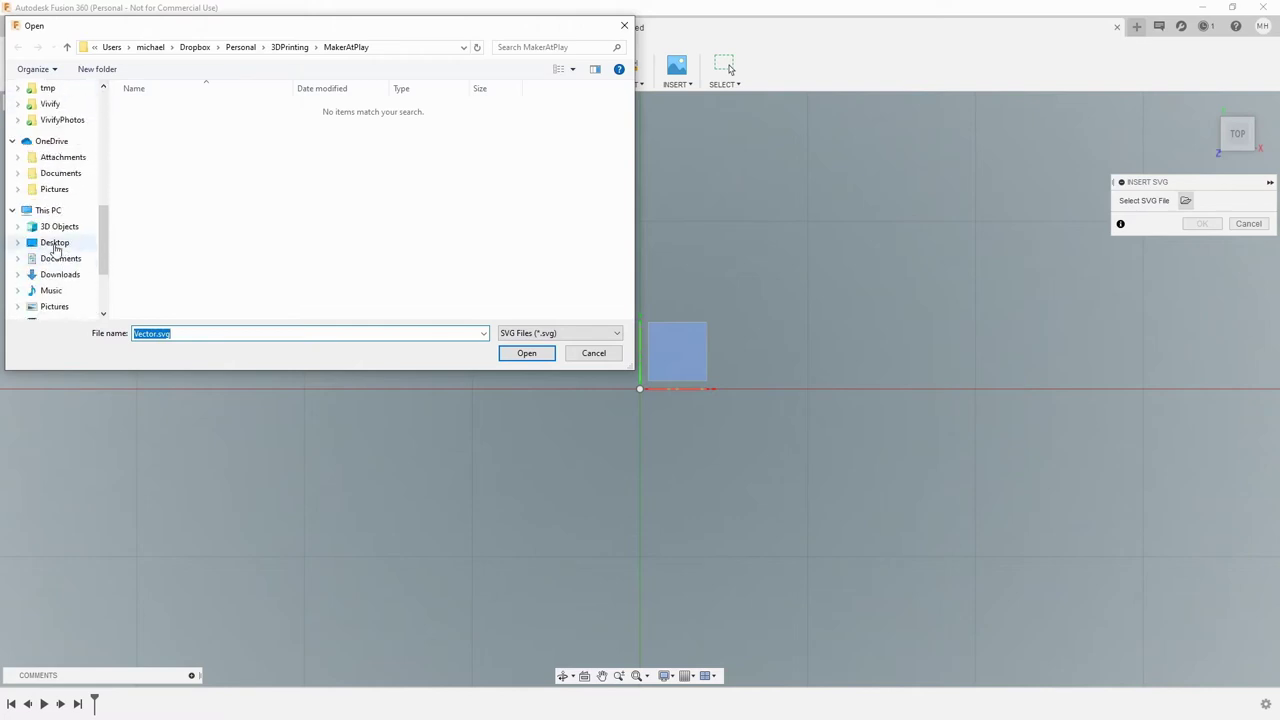
pyautogui.click(54, 243)
pyautogui.click(151, 168)
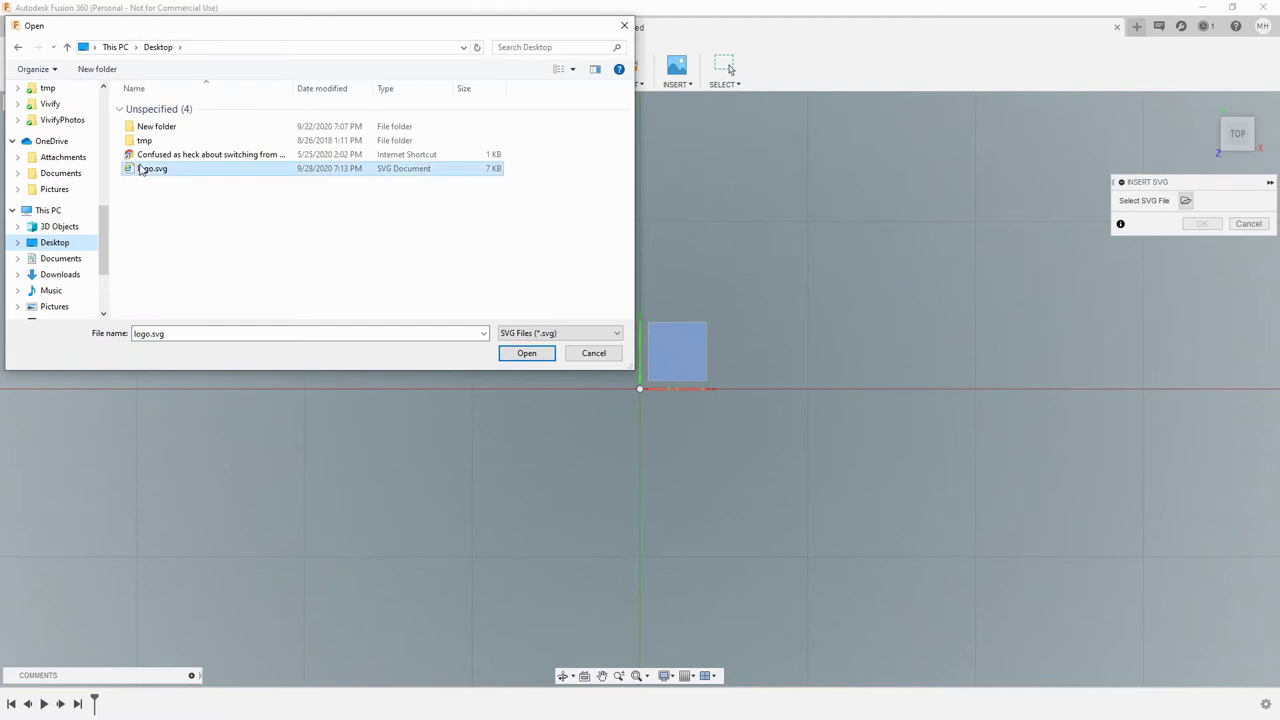
pyautogui.click(524, 354)
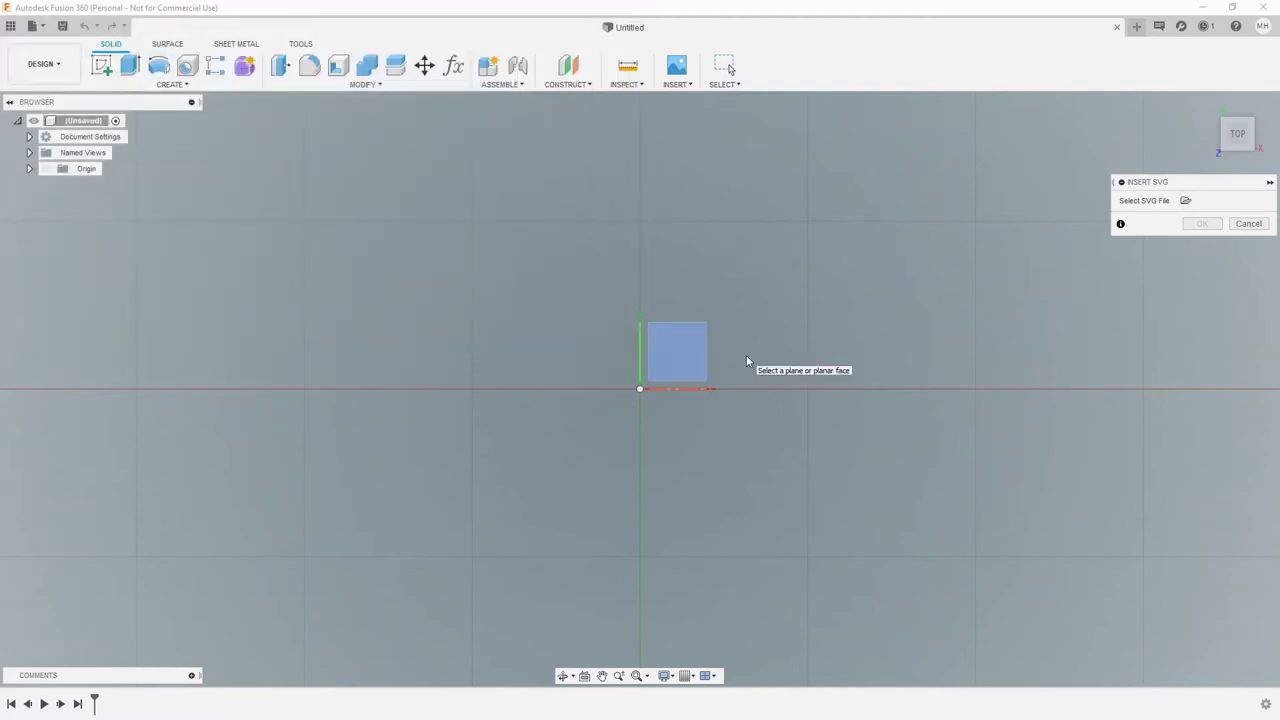
# Step: Place the SVG on the horizontal XY plane, shift it slightly closer to the origin, and accept the insertion
pyautogui.click(670, 364)
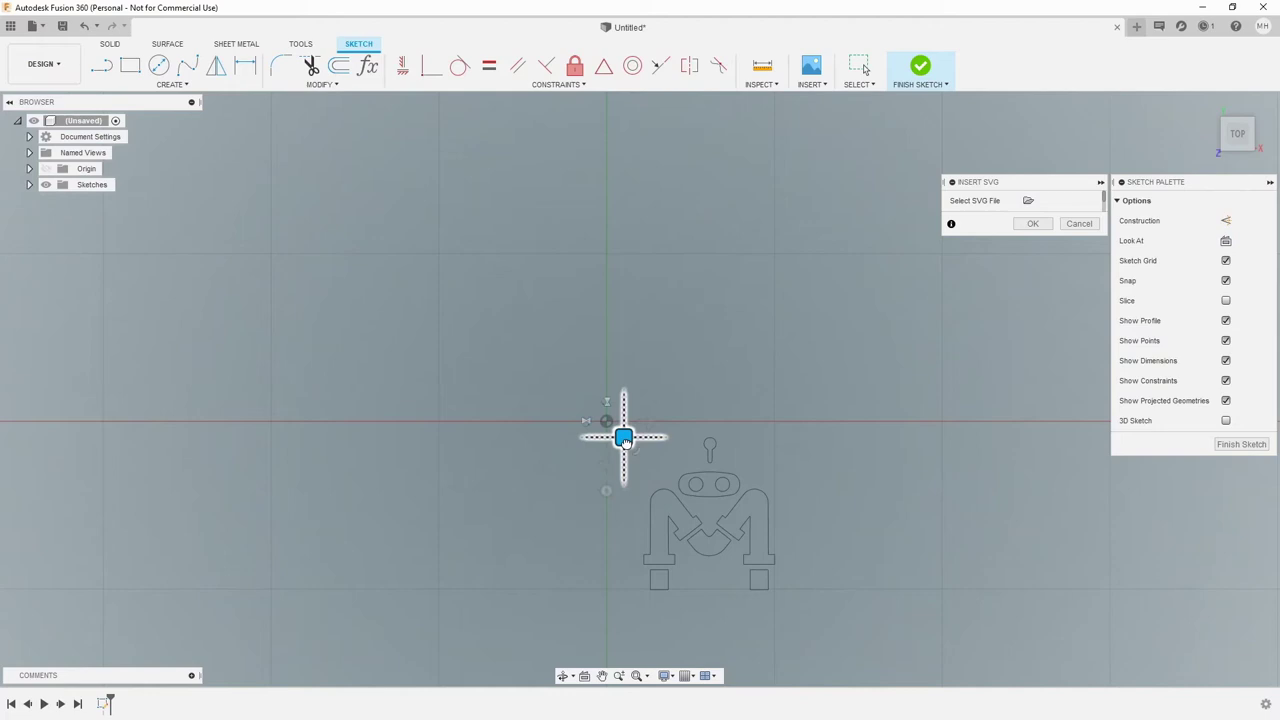
pyautogui.moveTo(625, 441)
pyautogui.mouseDown()
pyautogui.moveTo(592, 385)
pyautogui.moveTo(605, 372)
pyautogui.moveTo(620, 412)
pyautogui.moveTo(600, 437)
pyautogui.mouseUp()
pyautogui.click(1034, 224)
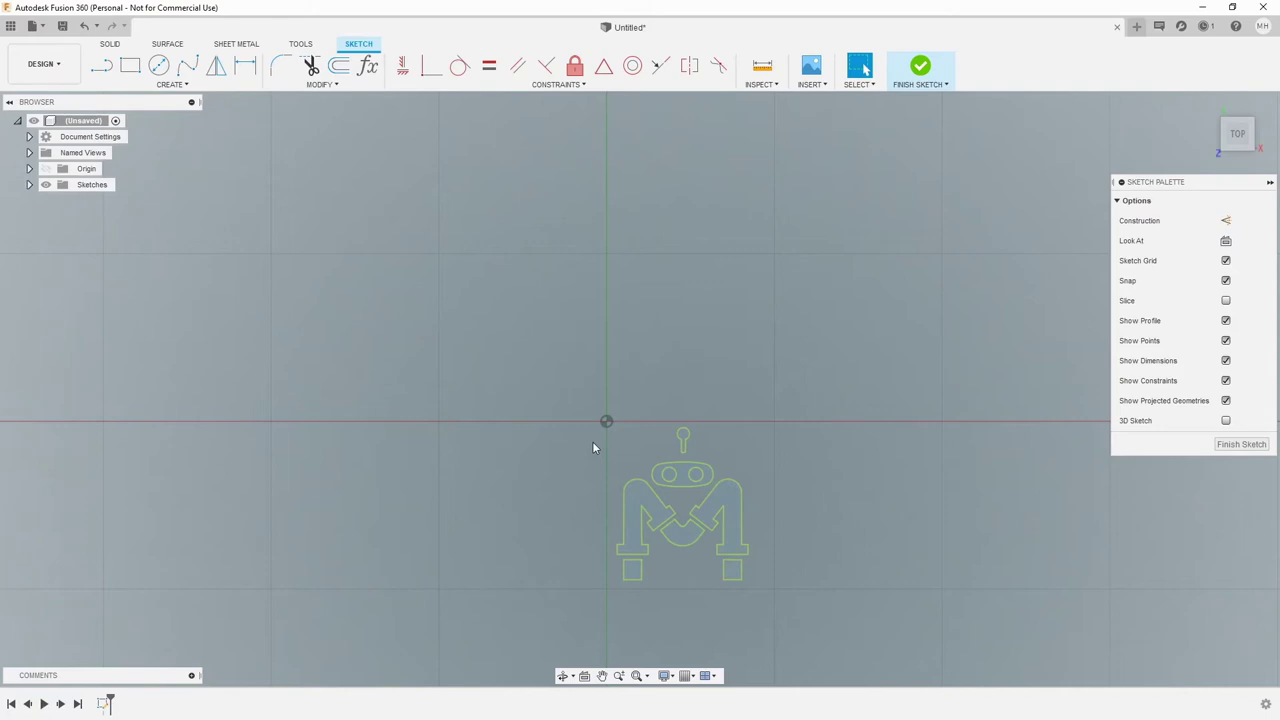
# Step: Extrude all the robot logo profiles except the two circular eyes 10 mm as new bodies
pyautogui.moveTo(582, 428); pyautogui.dragTo(800, 605)
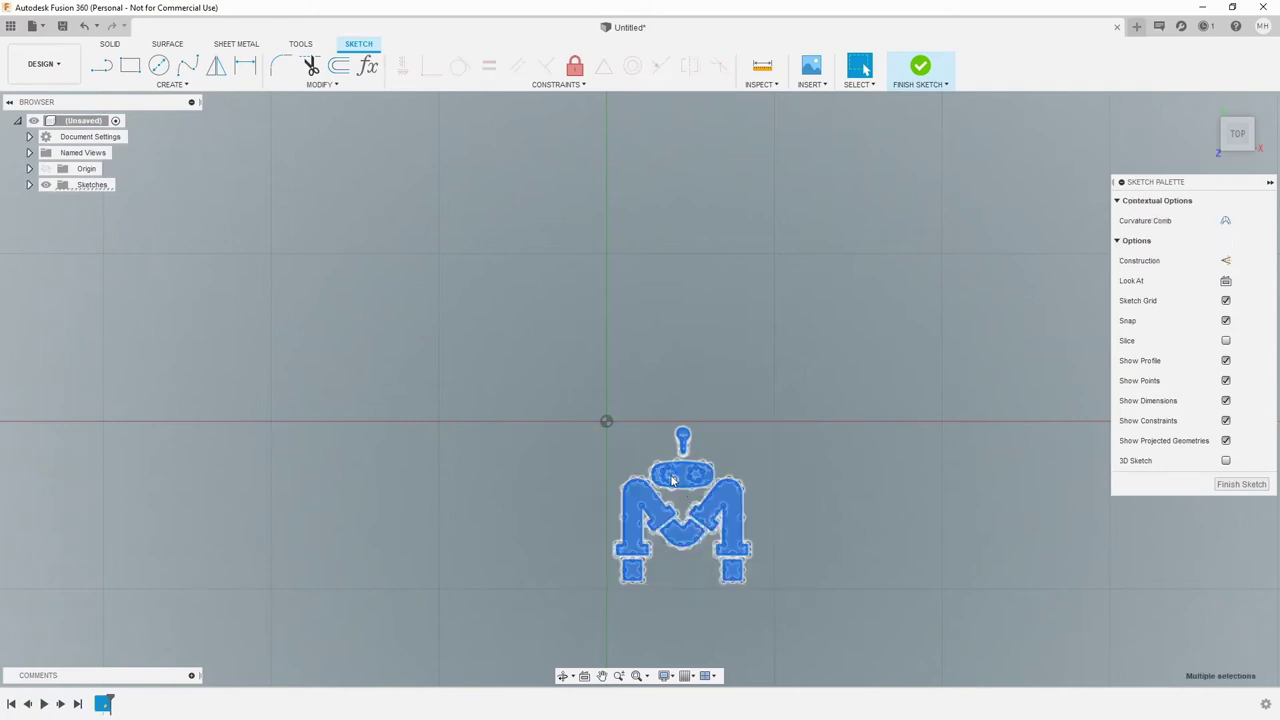
pyautogui.press('Escape')
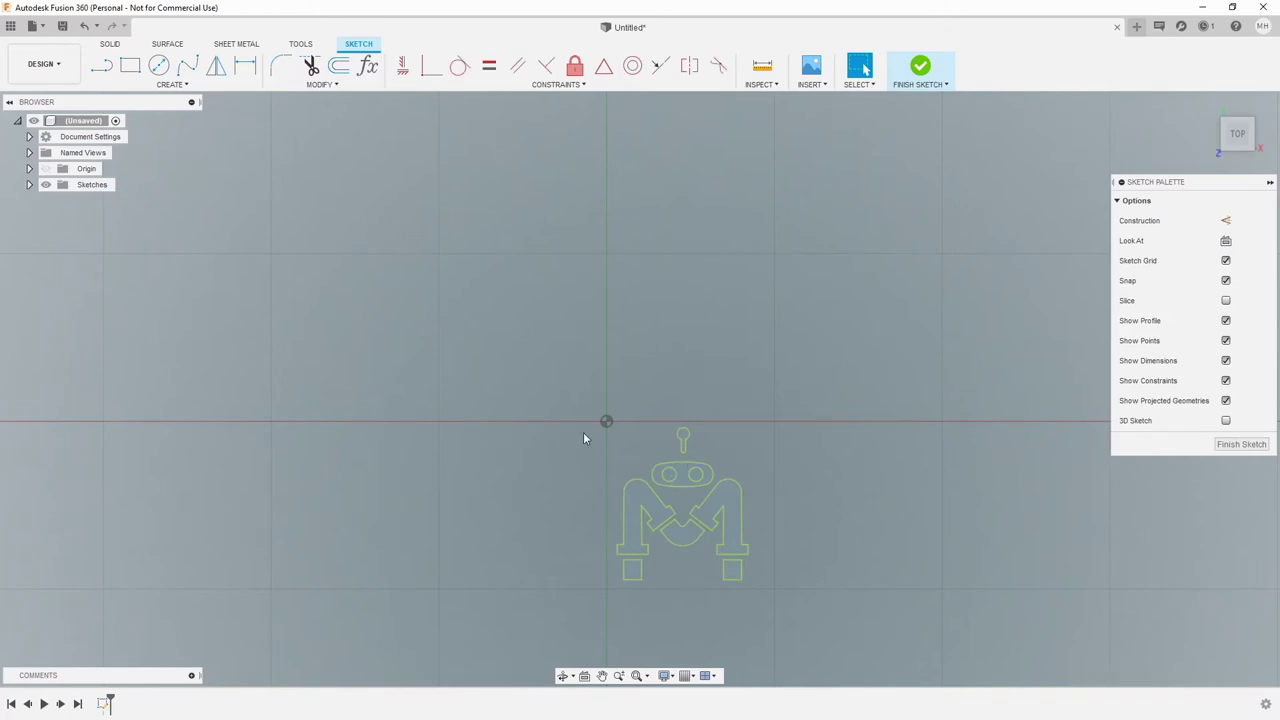
pyautogui.moveTo(584, 438)
pyautogui.mouseDown()
pyautogui.moveTo(745, 497)
pyautogui.moveTo(805, 612)
pyautogui.mouseUp()
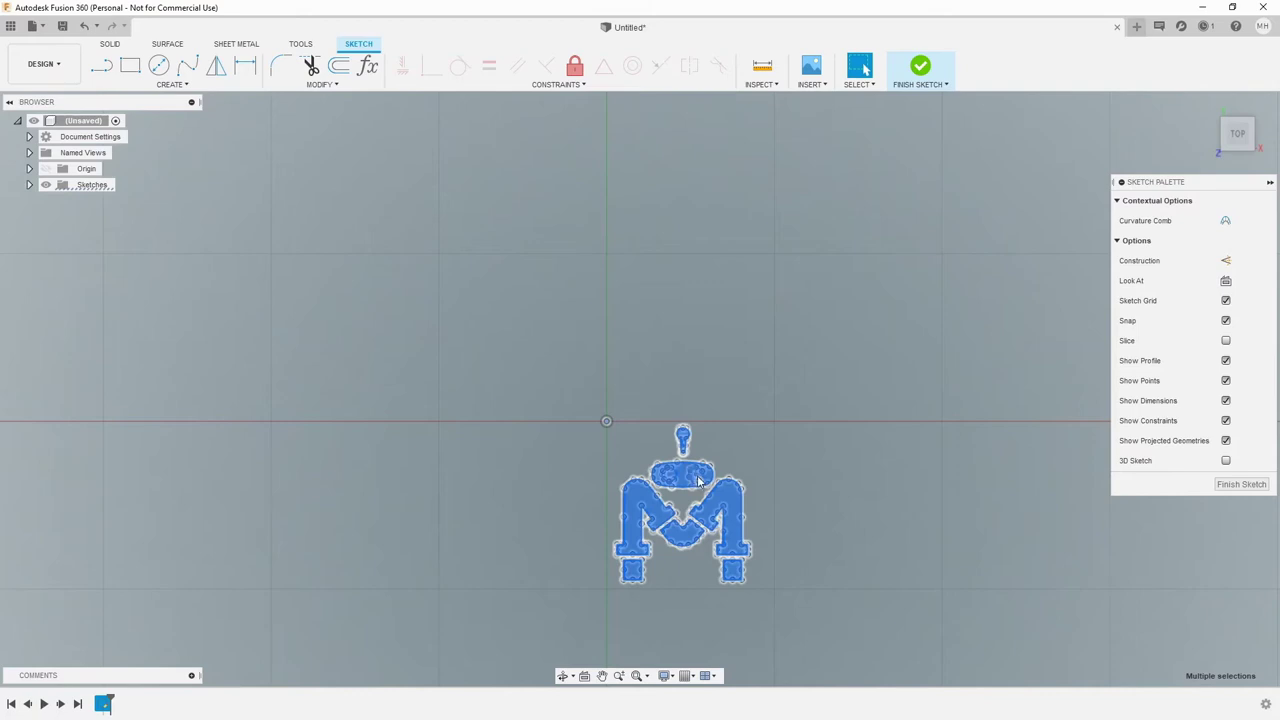
pyautogui.scroll(5, 698, 481)
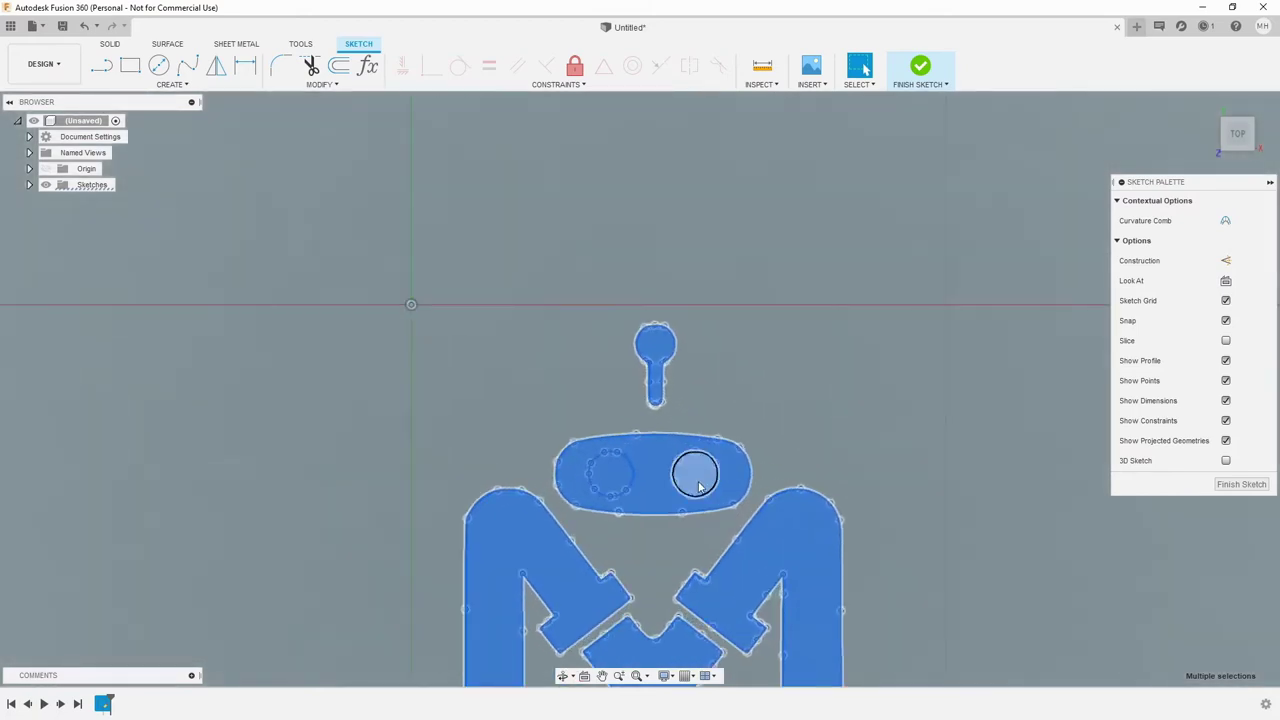
pyautogui.click(698, 481)
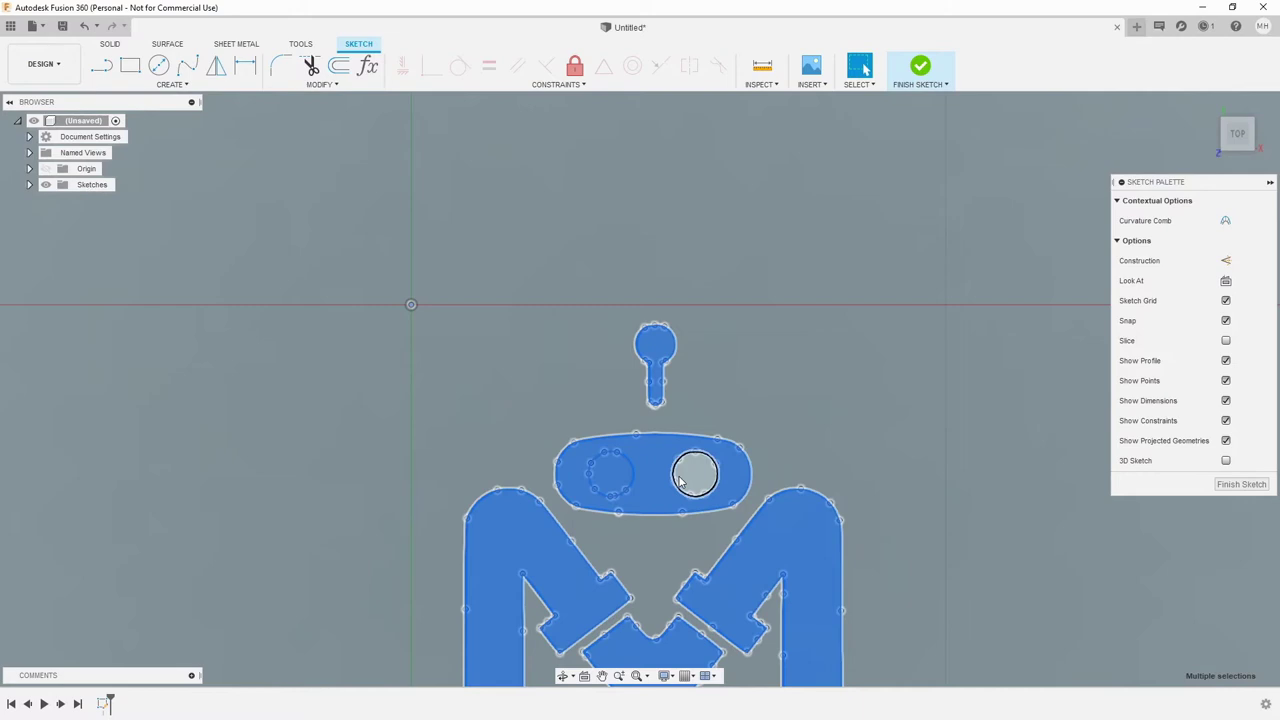
pyautogui.keyDown('shift'); pyautogui.click(606, 478); pyautogui.keyUp('shift')
pyautogui.scroll(-3, 765, 460)
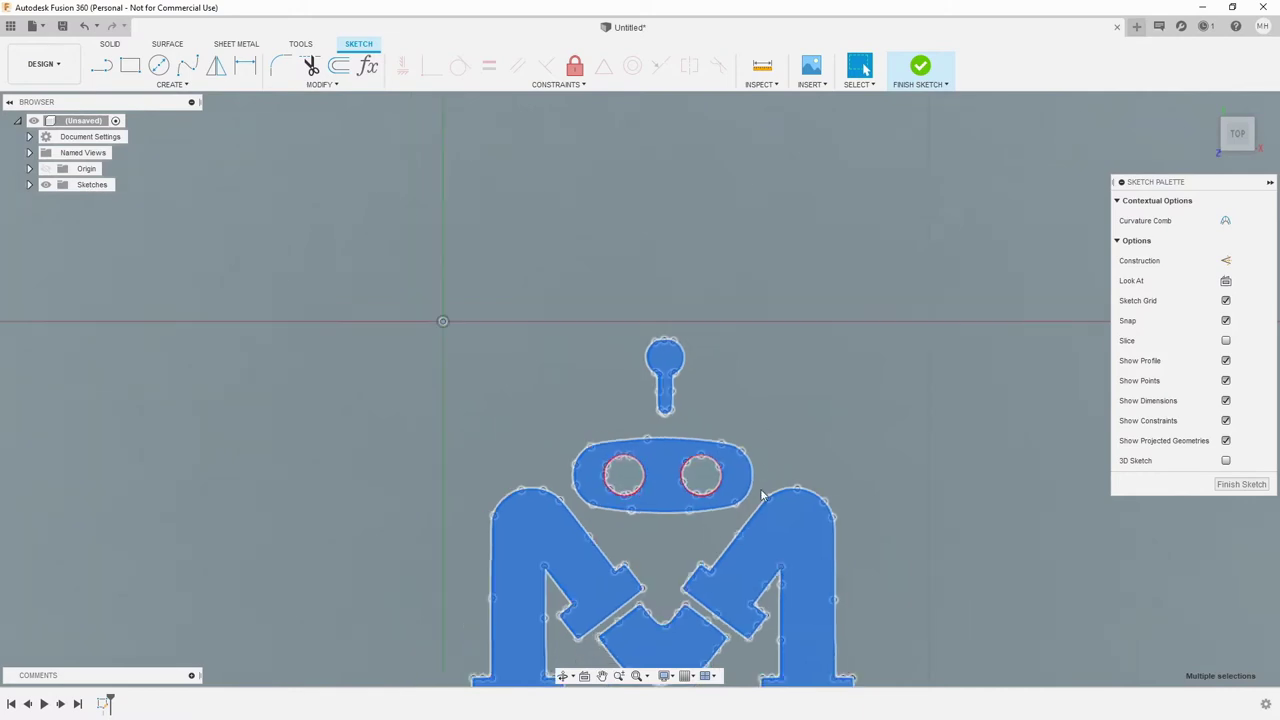
pyautogui.scroll(2, 751, 317)
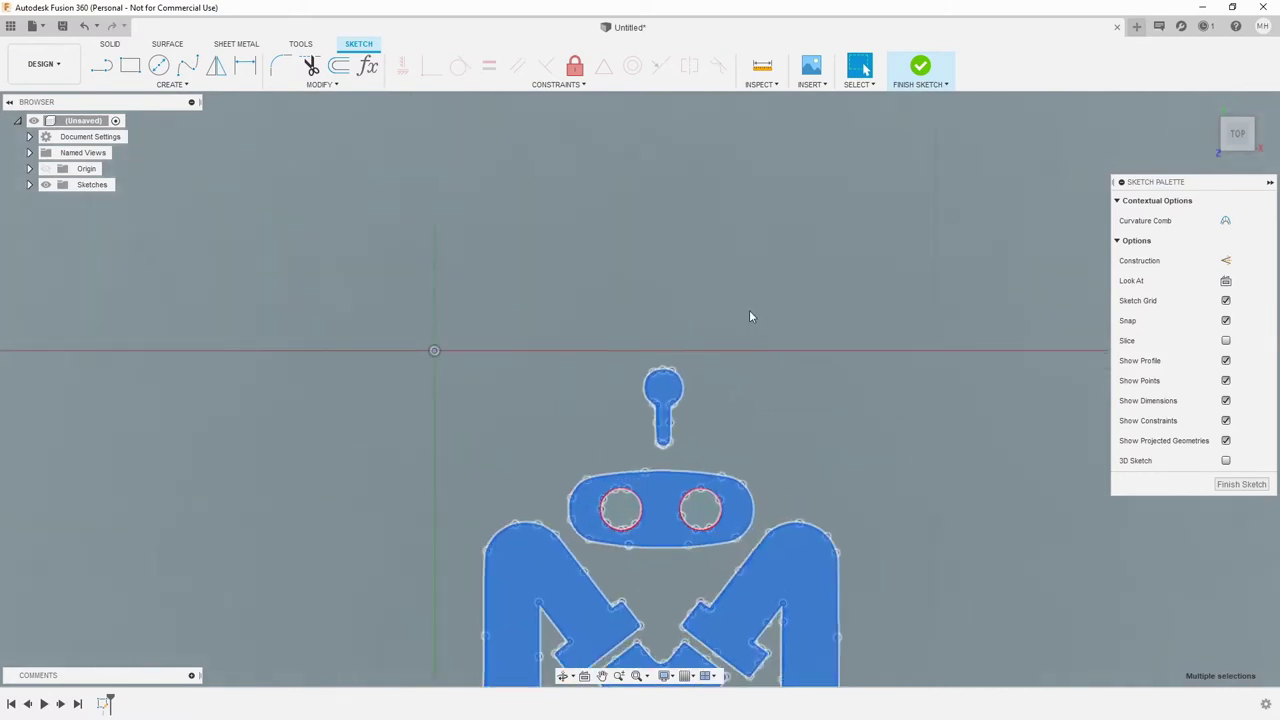
pyautogui.scroll(-4, 690, 491)
pyautogui.moveTo(729, 611)
pyautogui.mouseDown(button='middle')
pyautogui.moveTo(733, 625)
pyautogui.moveTo(690, 335)
pyautogui.moveTo(681, 437)
pyautogui.mouseUp(button='middle')
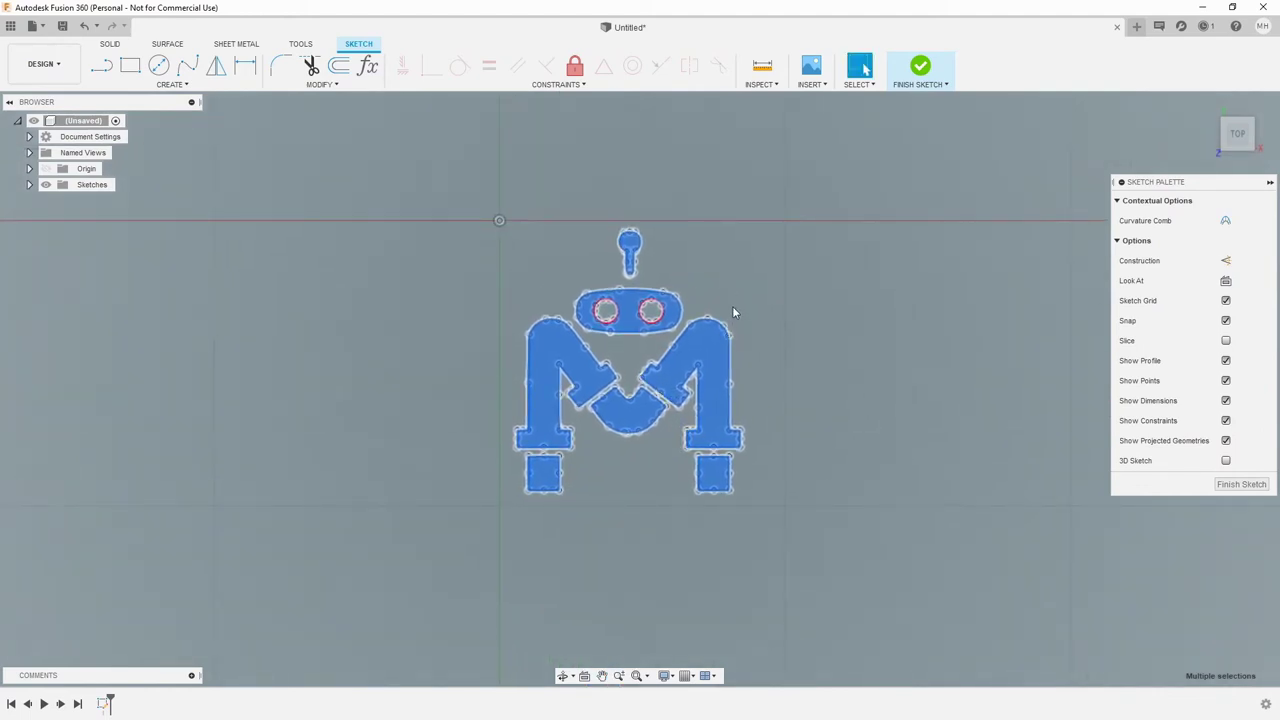
pyautogui.press('e')
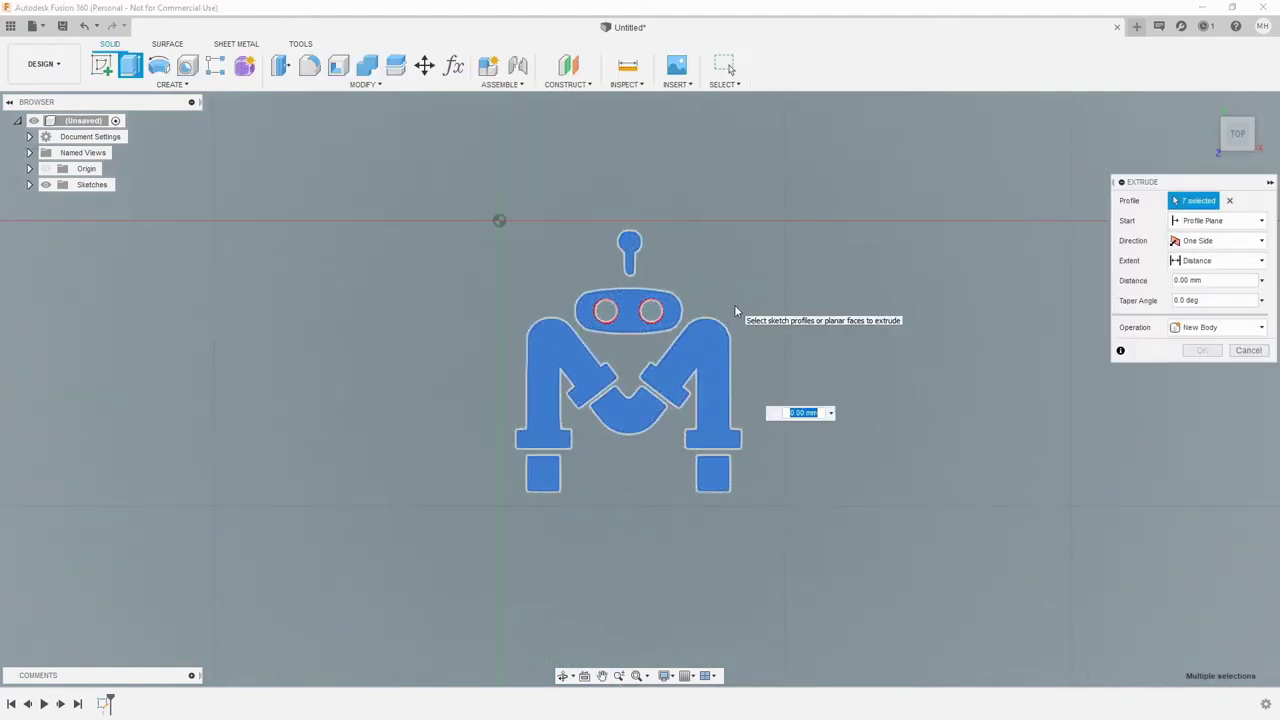
pyautogui.write('10mm')
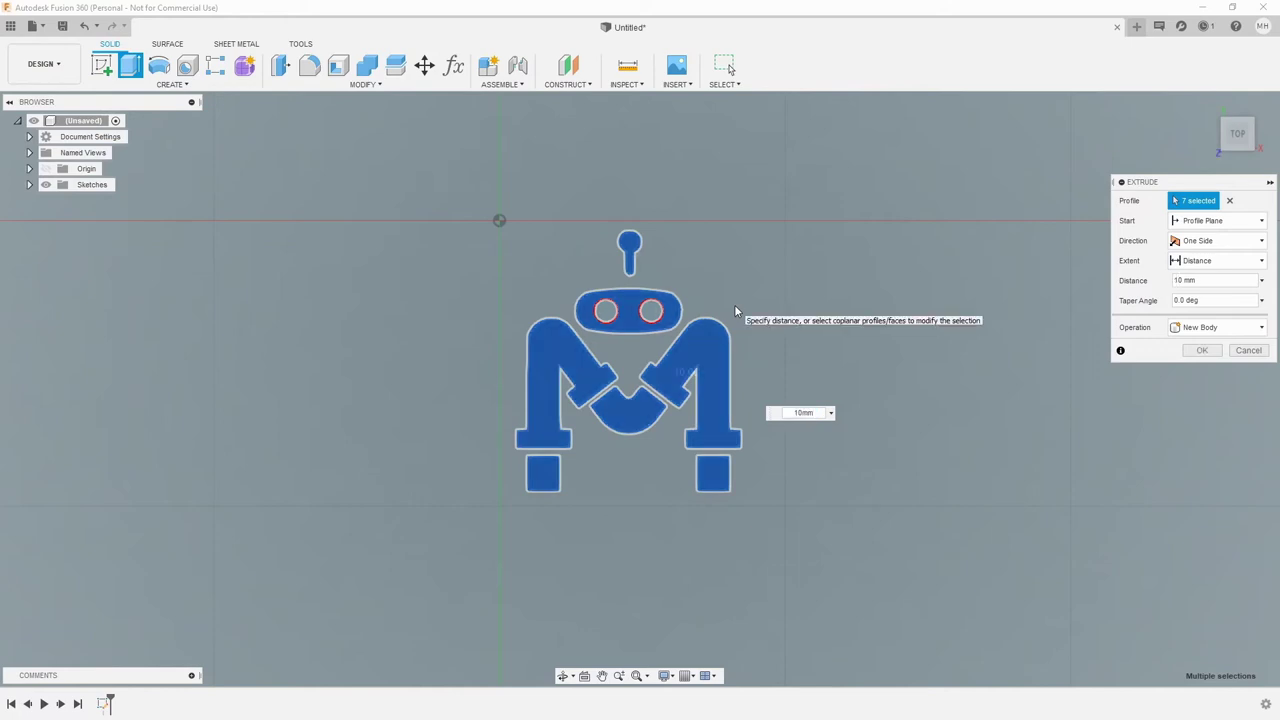
pyautogui.press('Return')
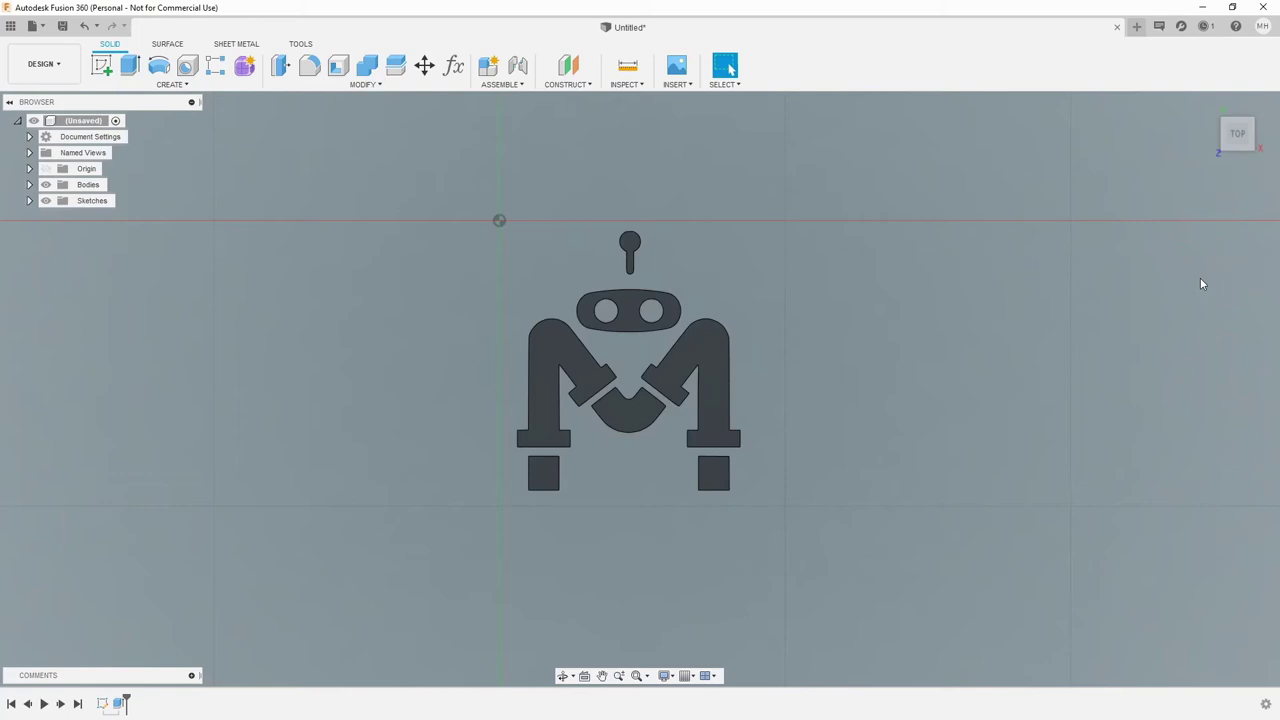
# Step: Create a new sketch on the horizontal XY plane
pyautogui.click(1250, 152)
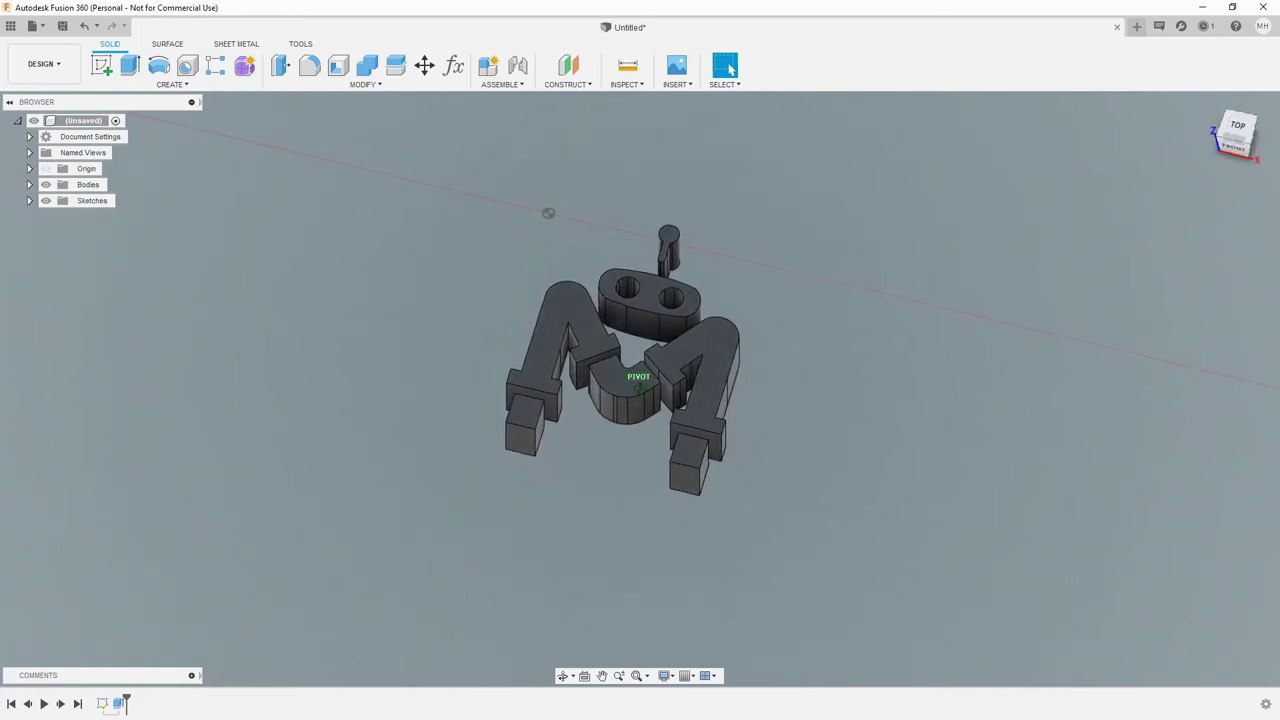
pyautogui.moveTo(1250, 152); pyautogui.dragTo(1238, 131)
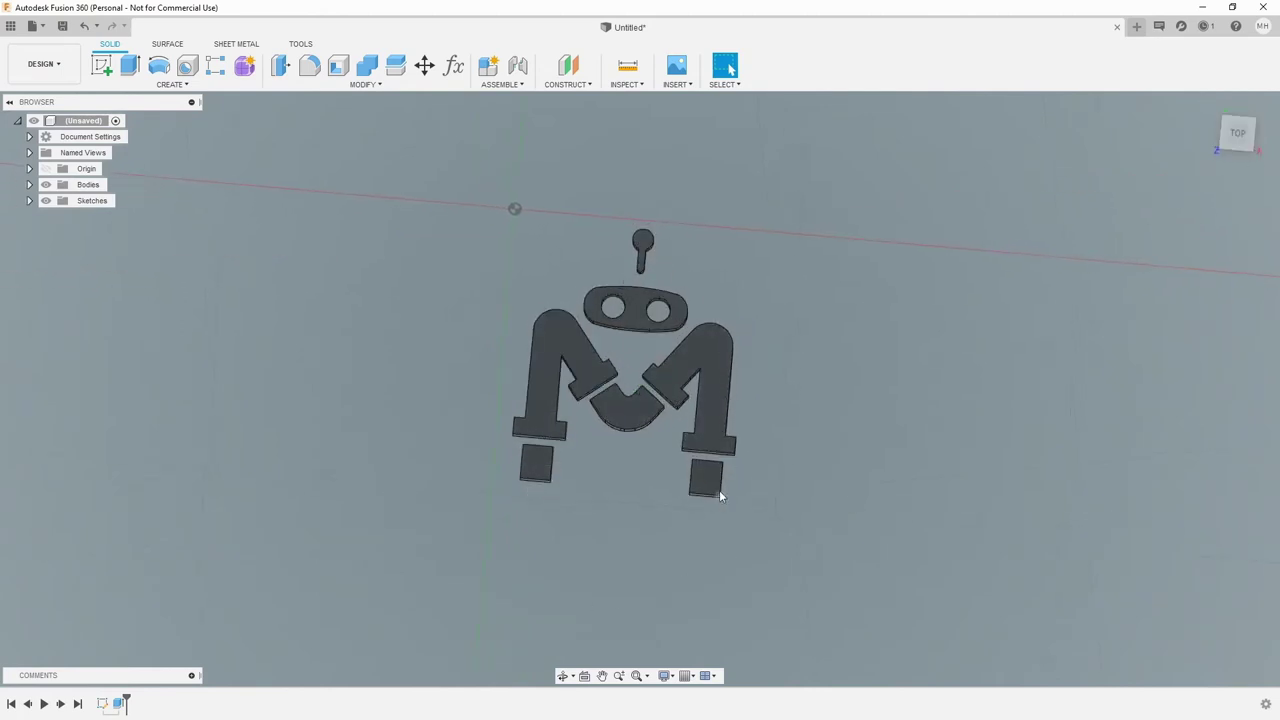
pyautogui.moveTo(1238, 133); pyautogui.dragTo(1242, 131)
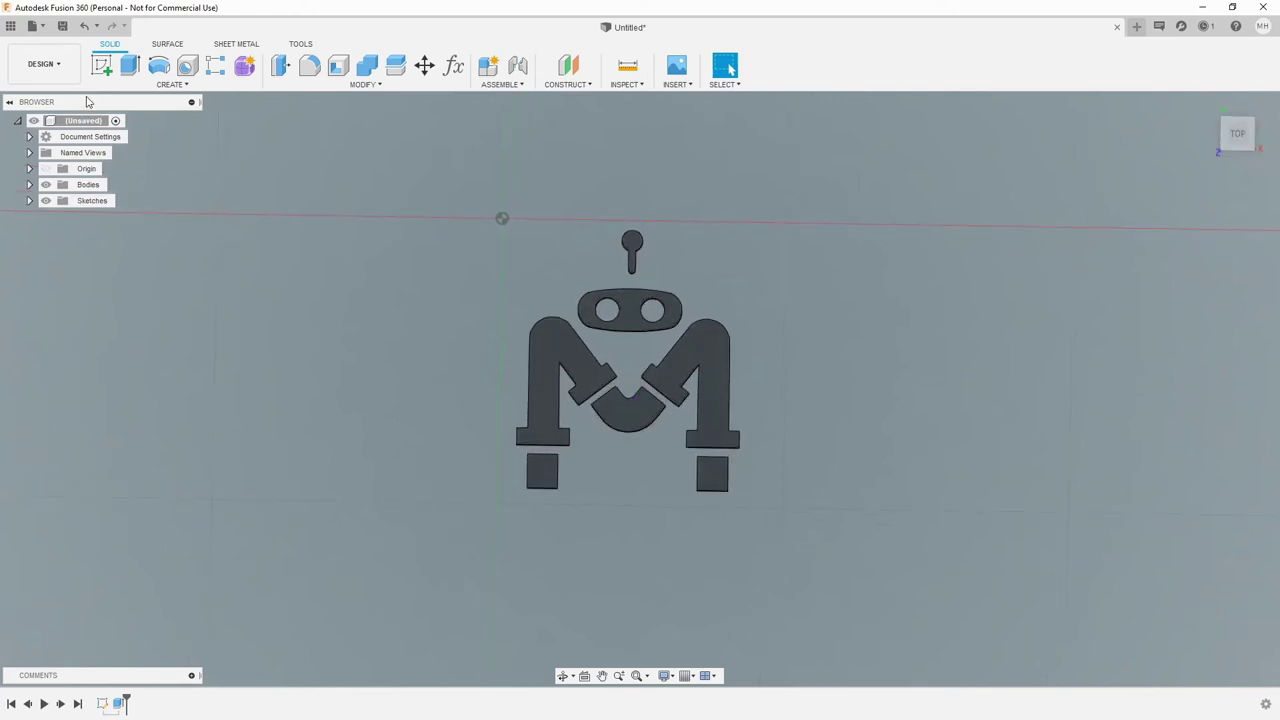
pyautogui.click(102, 66)
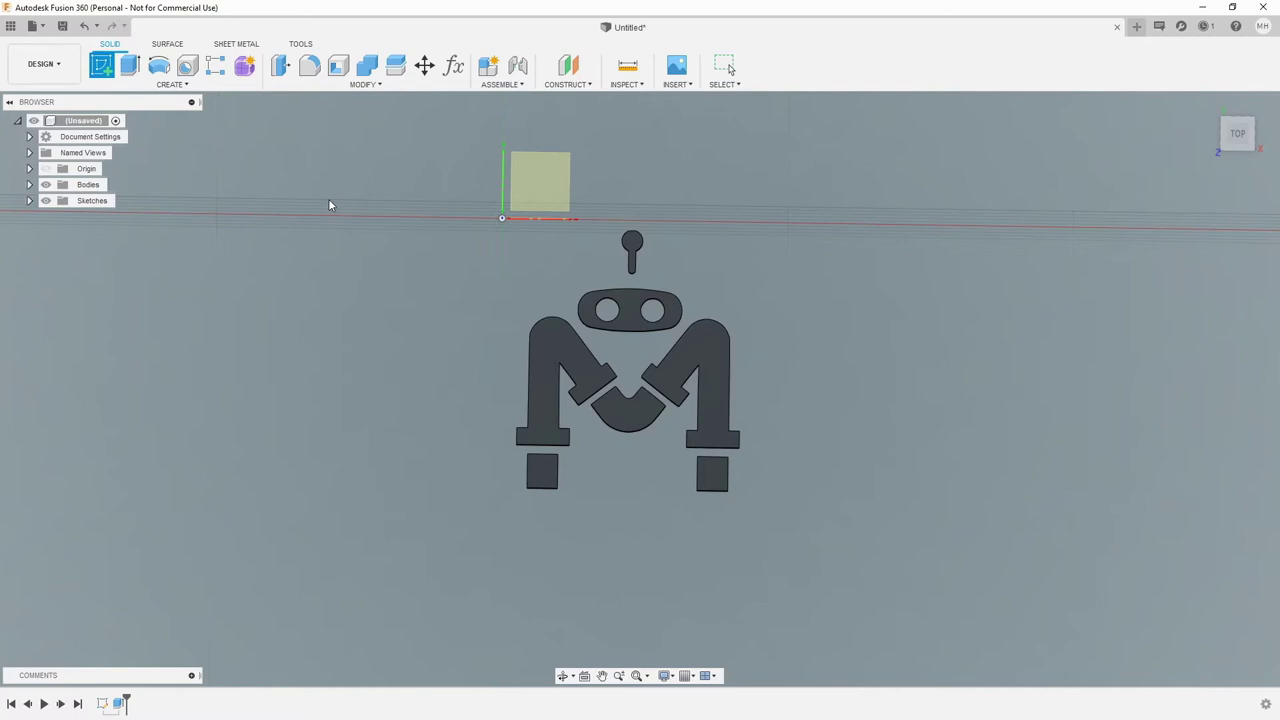
pyautogui.click(539, 190)
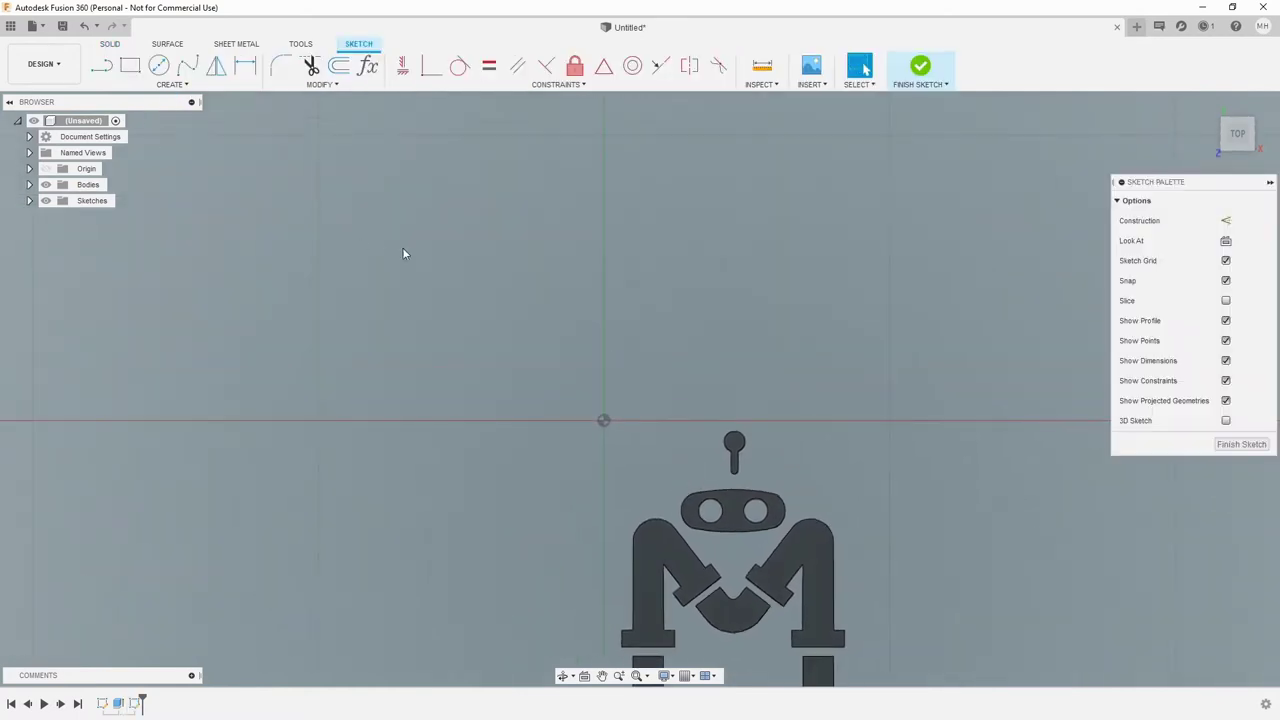
# Step: Draw a center rectangle around the robot logo, centred near its lower body and large enough to enclose the whole logo
pyautogui.click(130, 66)
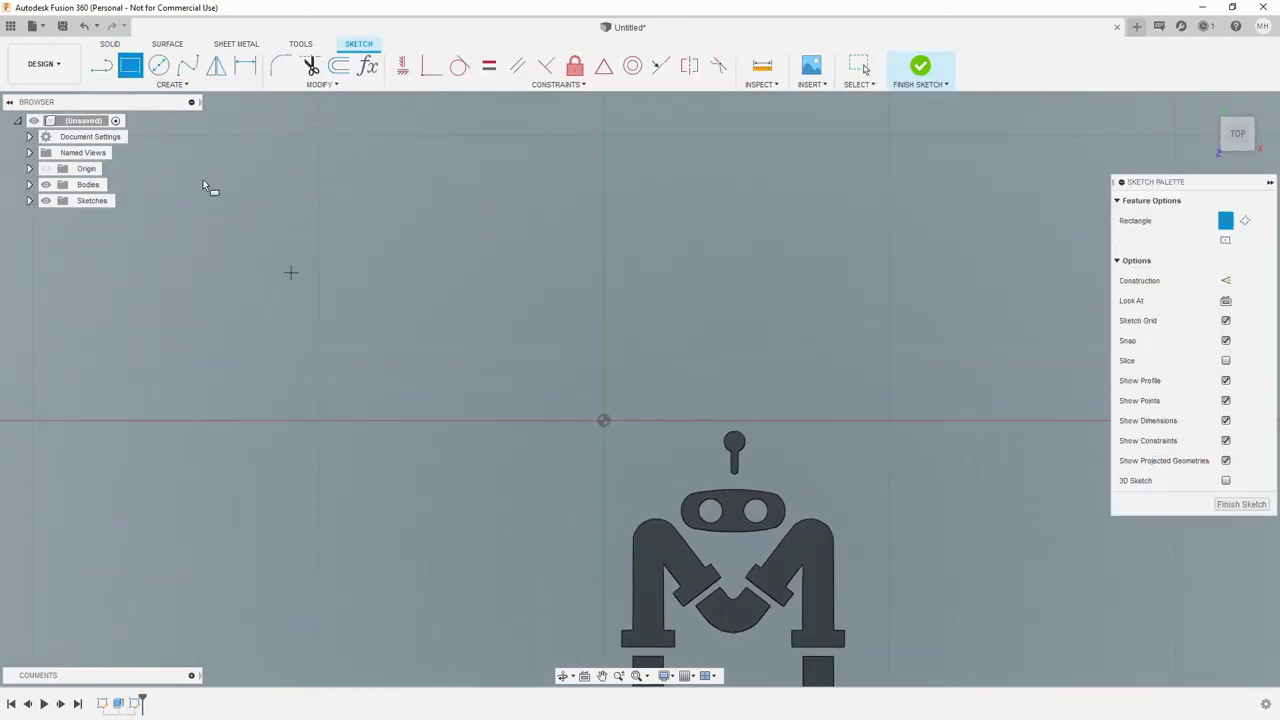
pyautogui.click(165, 86)
pyautogui.moveTo(171, 118)
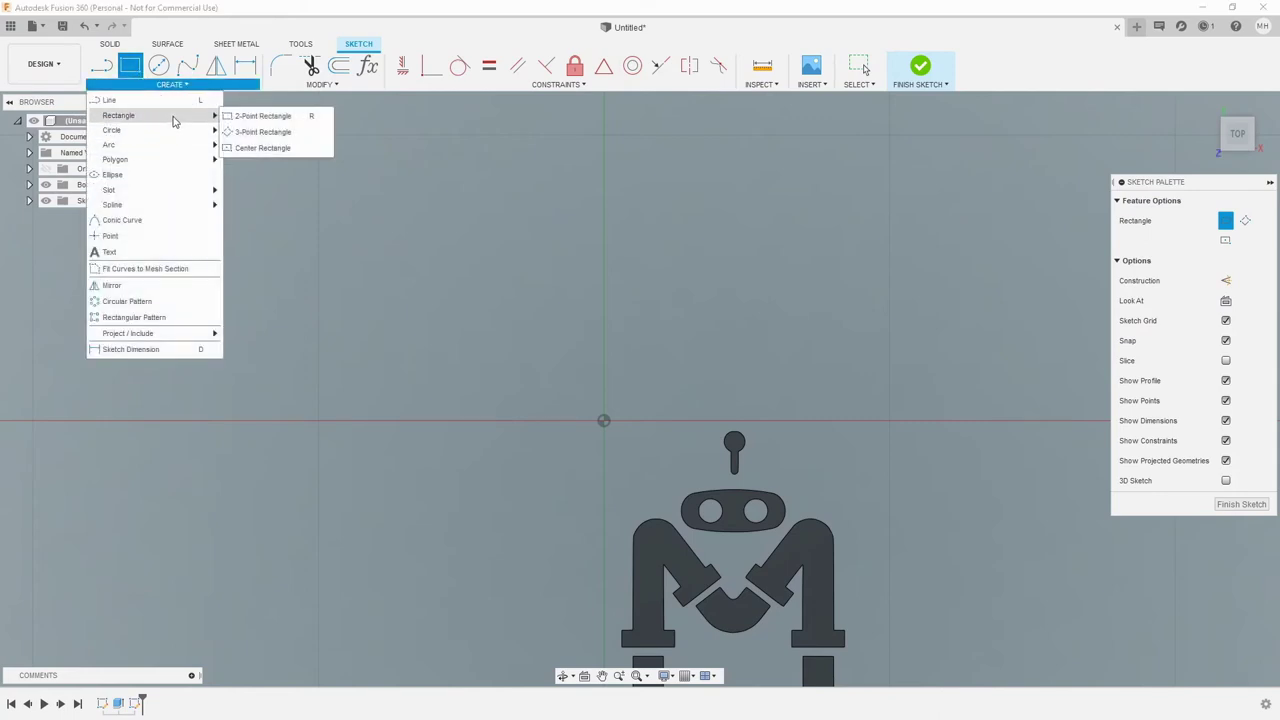
pyautogui.click(276, 149)
pyautogui.scroll(-2, 741, 425)
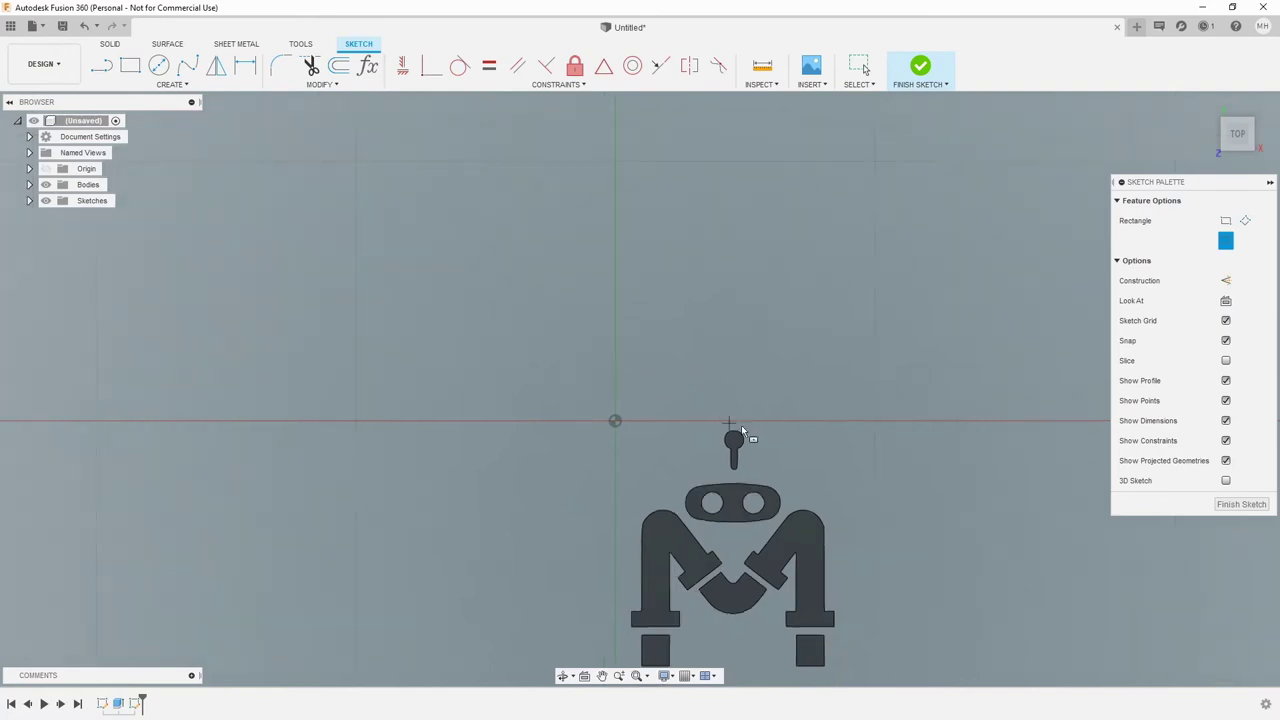
pyautogui.click(735, 561)
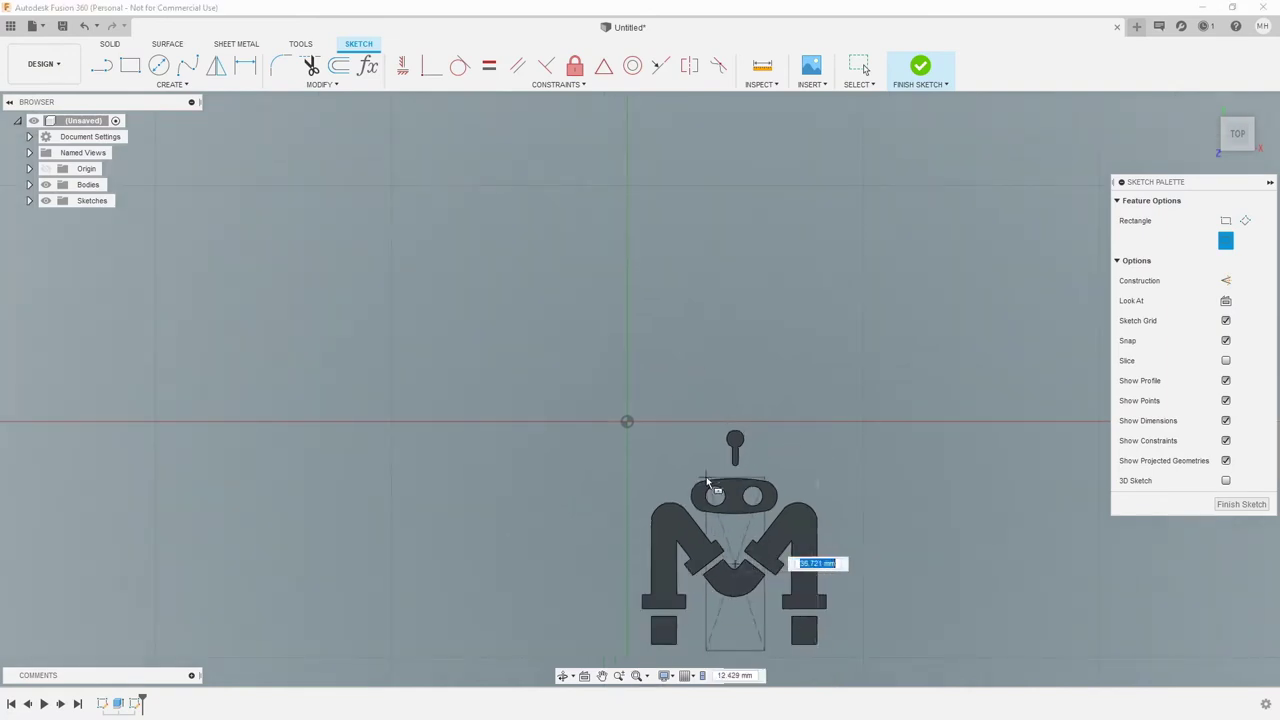
pyautogui.click(623, 412)
pyautogui.moveTo(689, 468); pyautogui.dragTo(697, 338, button='middle')
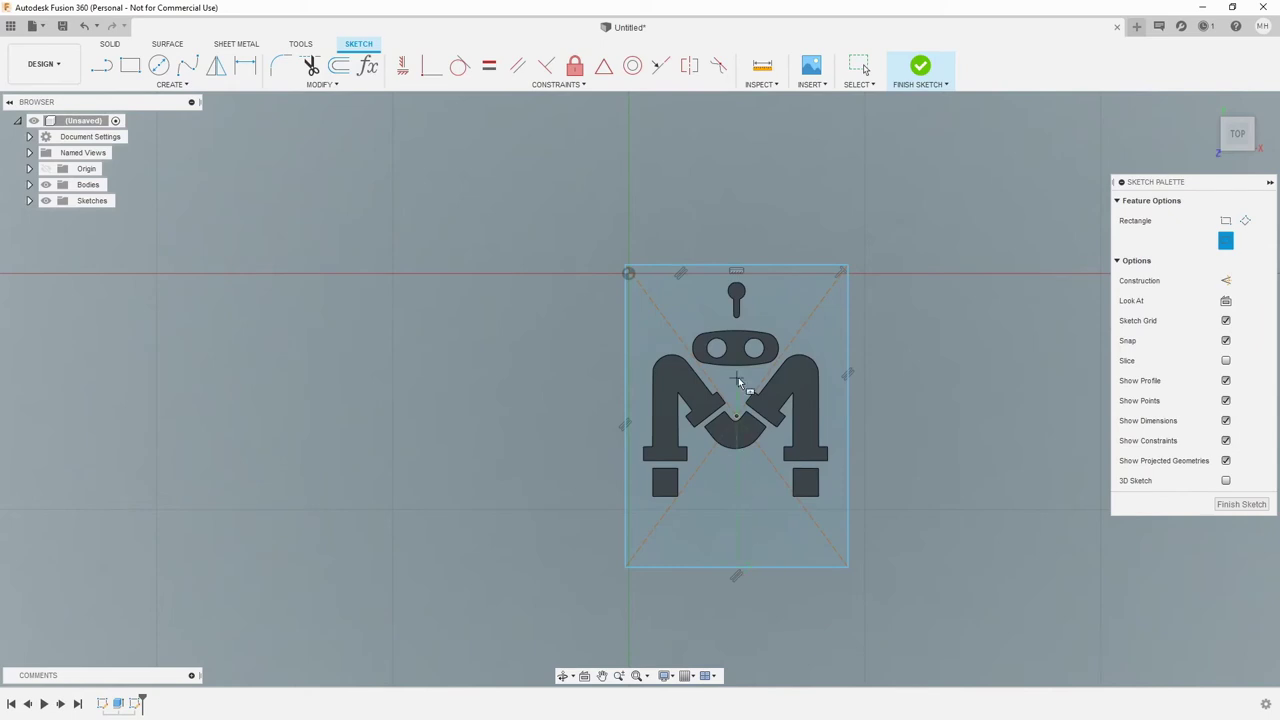
pyautogui.press('Escape')
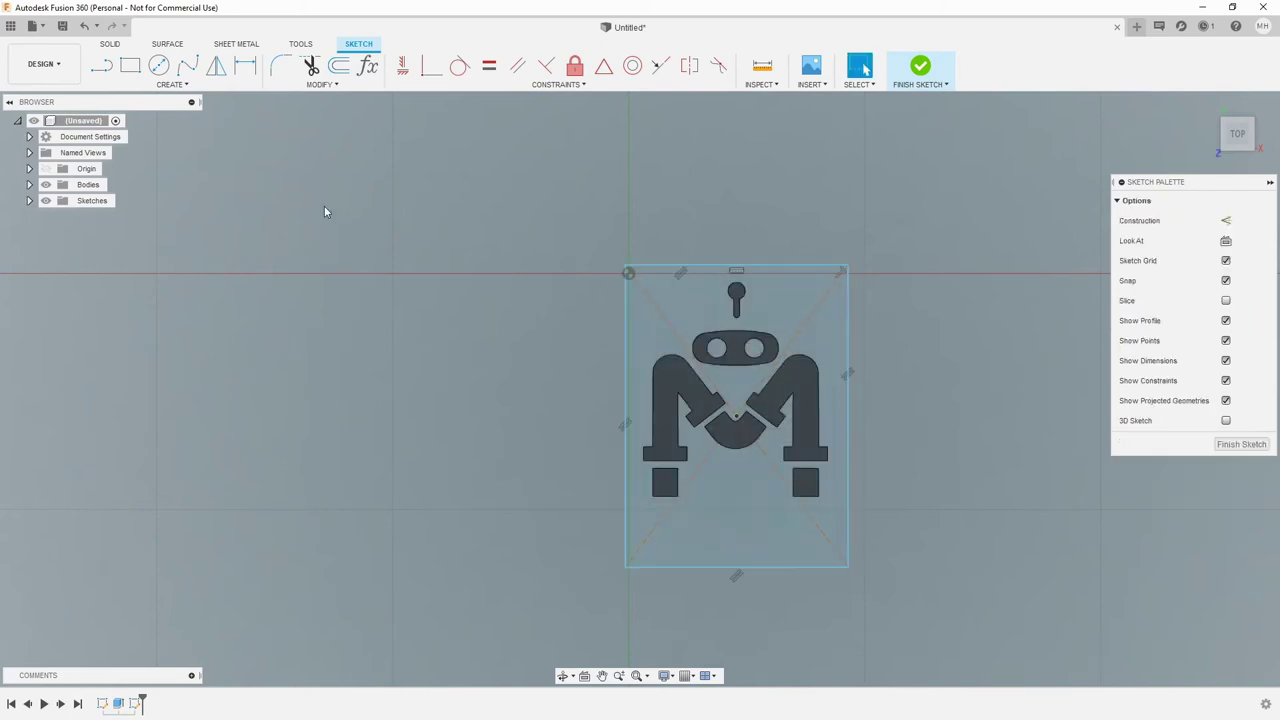
# Step: Extrude the rectangle profile 5 mm to form a base plate for the logo
pyautogui.click(172, 84)
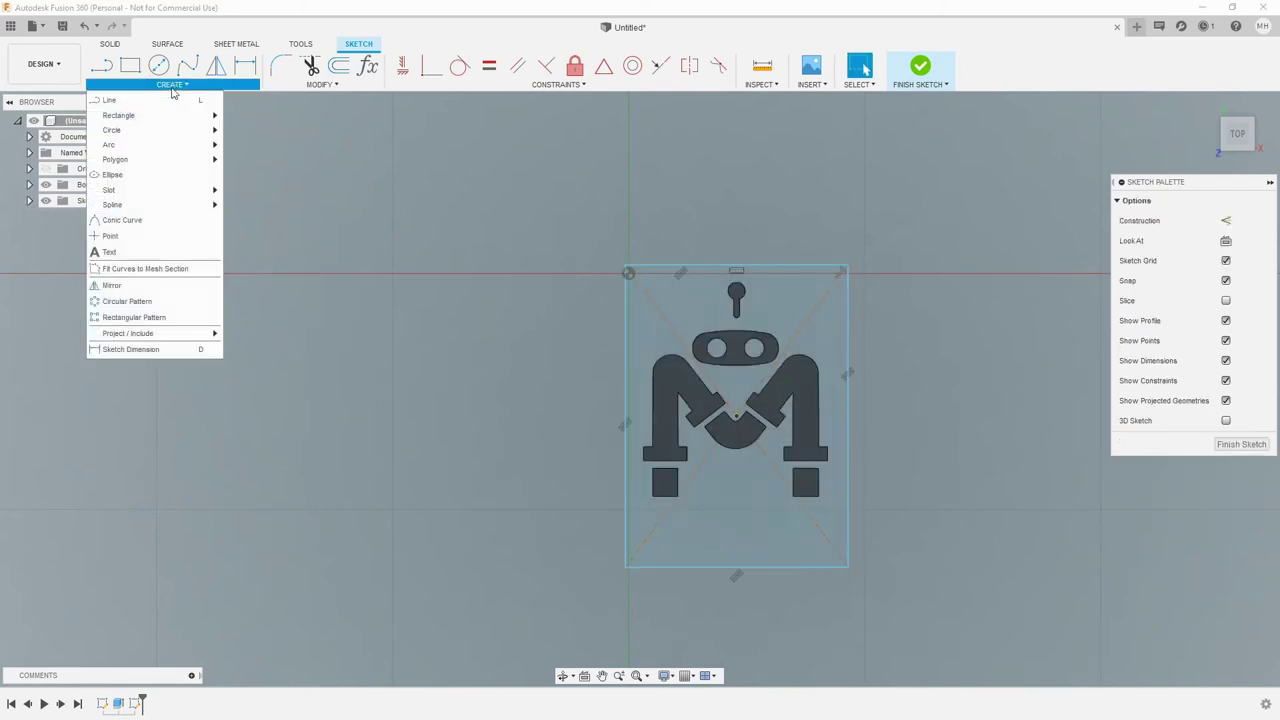
pyautogui.click(795, 261)
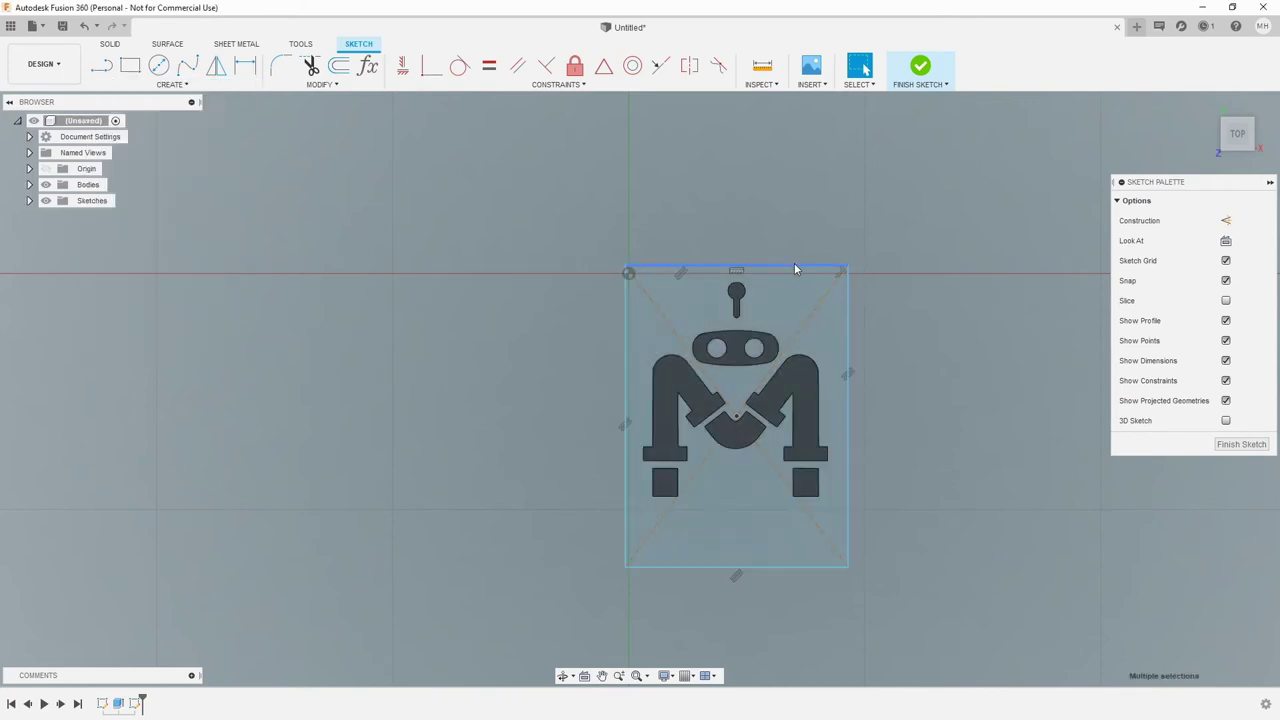
pyautogui.click(787, 282)
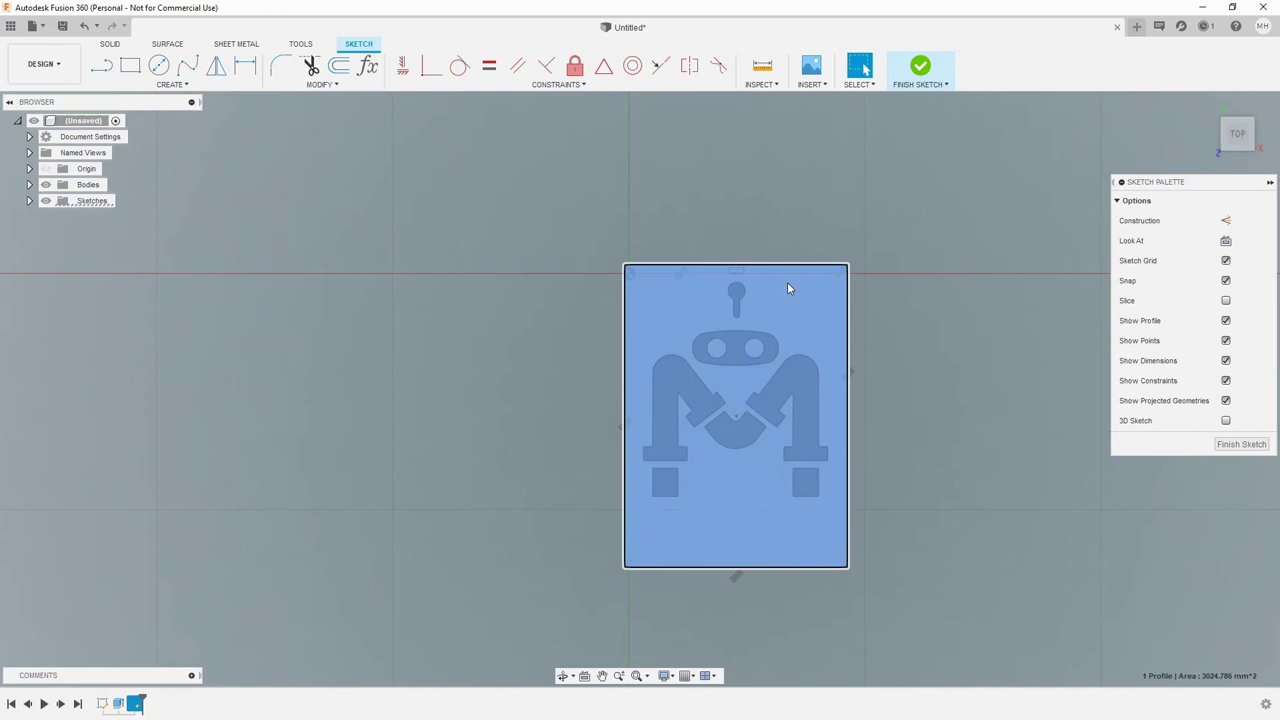
pyautogui.press('e')
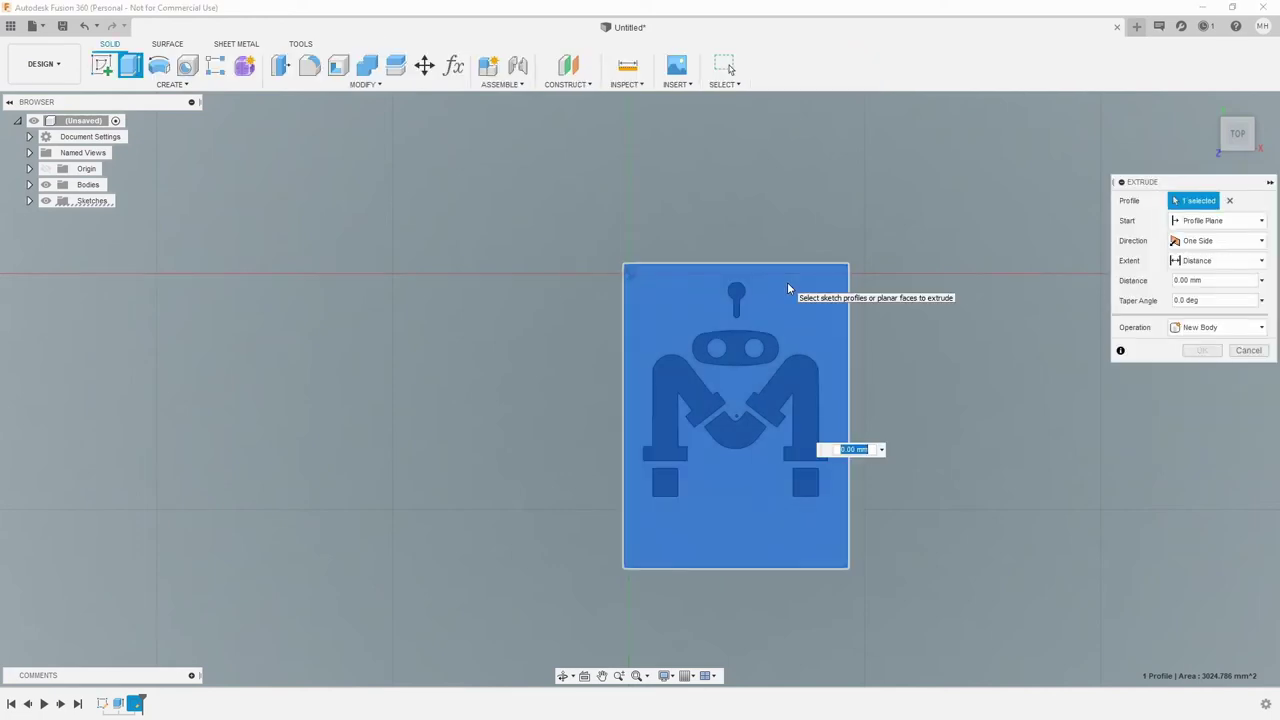
pyautogui.write('5')
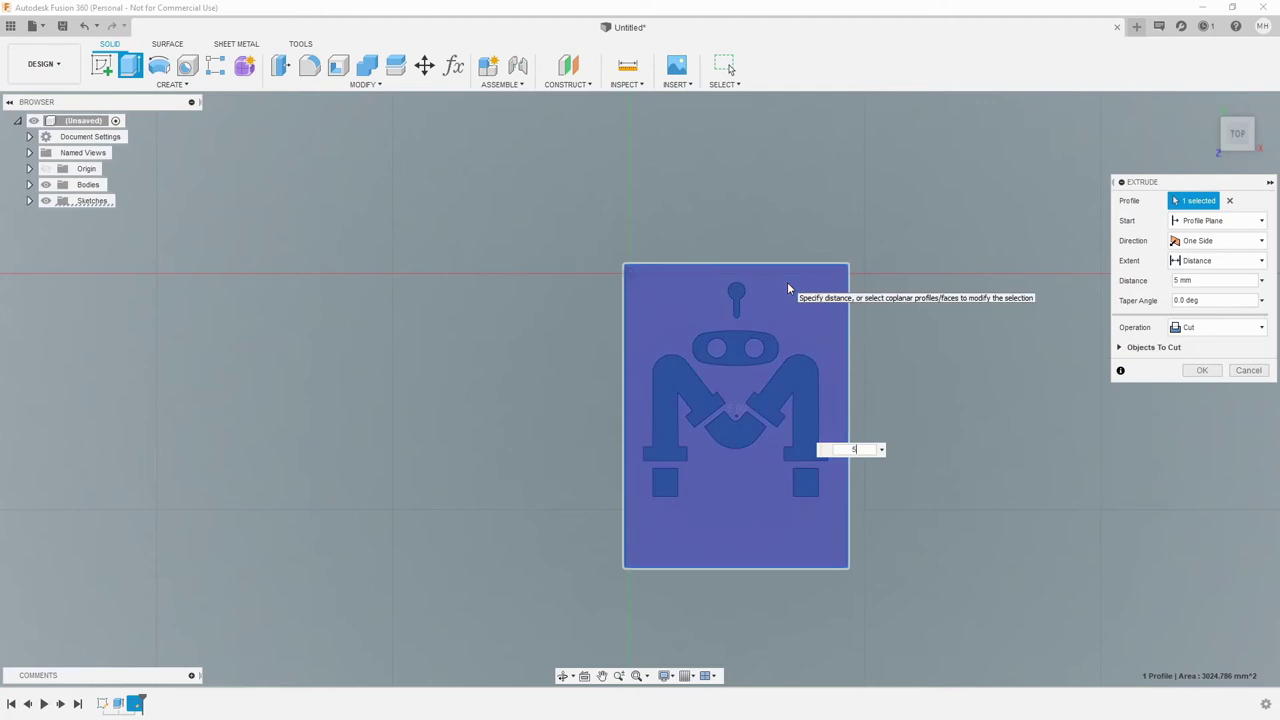
pyautogui.press('Return')
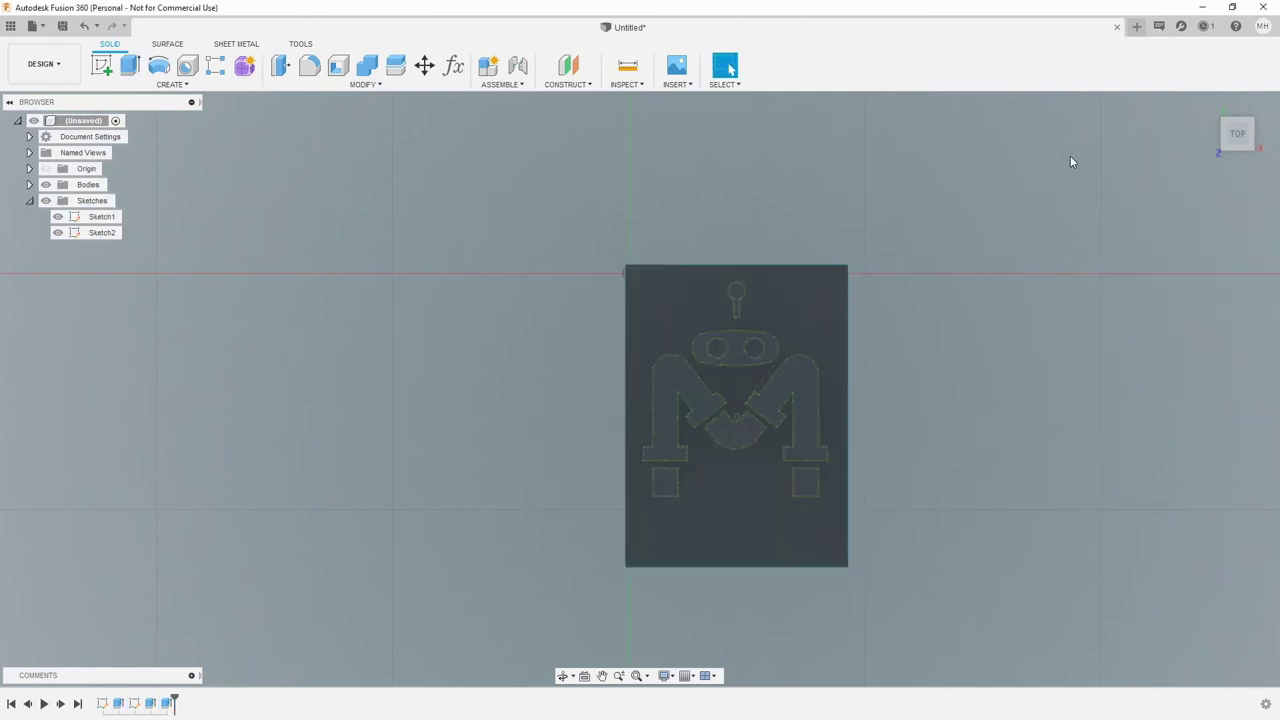
# Step: Hide all sketches and inspect the raised logo on its base plate from several angles
pyautogui.keyDown('shift'); pyautogui.moveTo(1150, 130); pyautogui.dragTo(1200, 95, button='middle'); pyautogui.keyUp('shift')
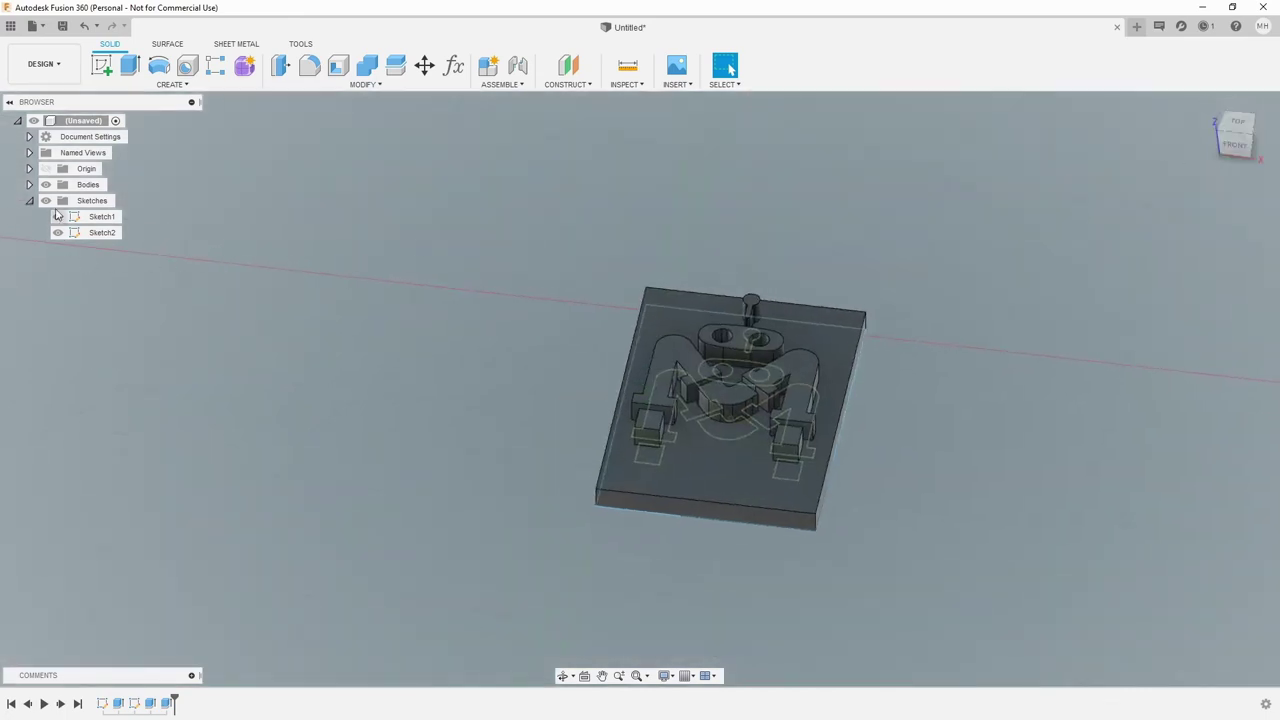
pyautogui.click(45, 200)
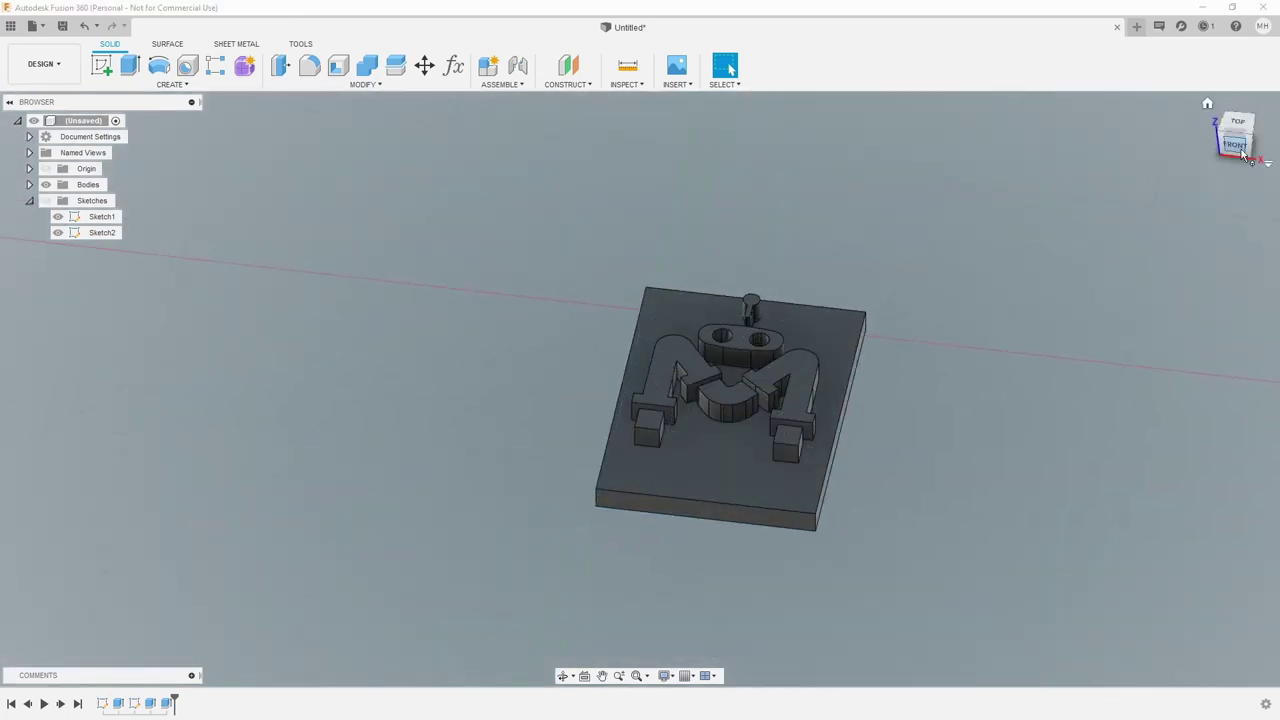
pyautogui.keyDown('shift'); pyautogui.moveTo(1244, 152); pyautogui.dragTo(1245, 122, button='middle'); pyautogui.keyUp('shift')
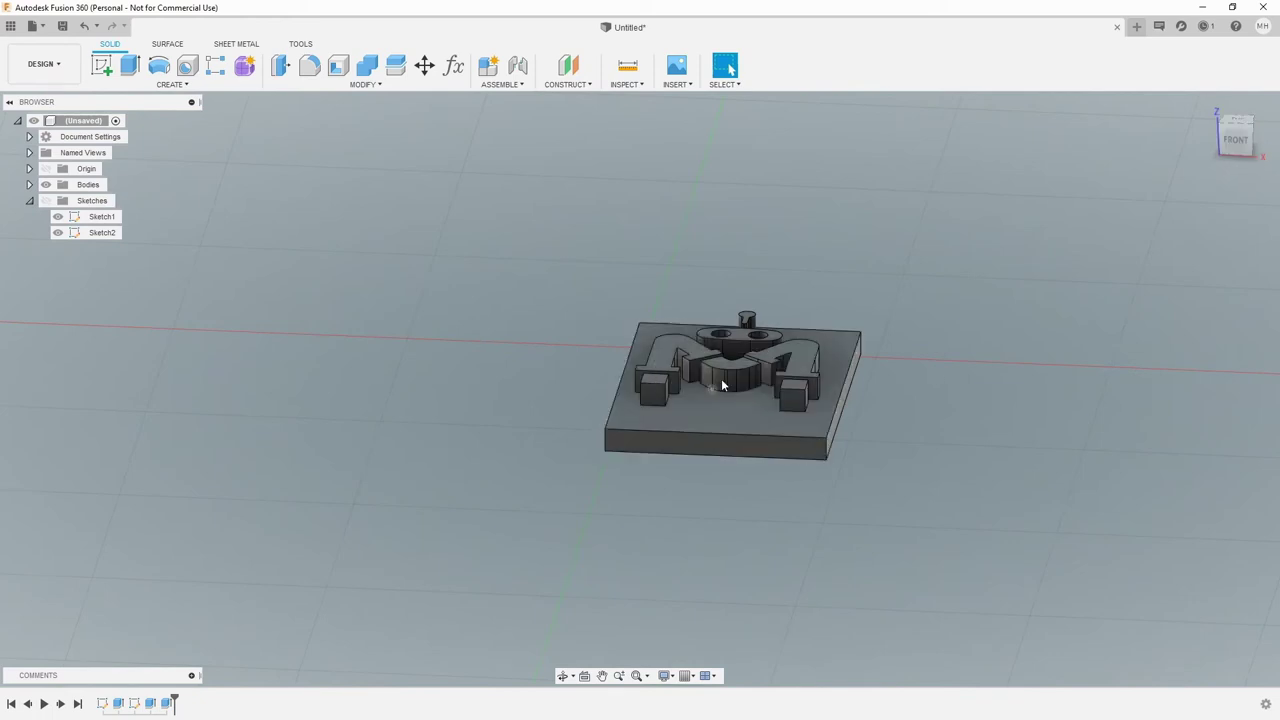
pyautogui.moveTo(1240, 138)
pyautogui.keyDown('shift'); pyautogui.mouseDown(button='middle')
pyautogui.moveTo(1242, 121)
pyautogui.moveTo(1264, 157)
pyautogui.mouseUp(button='middle'); pyautogui.keyUp('shift')
pyautogui.click(1237, 124)
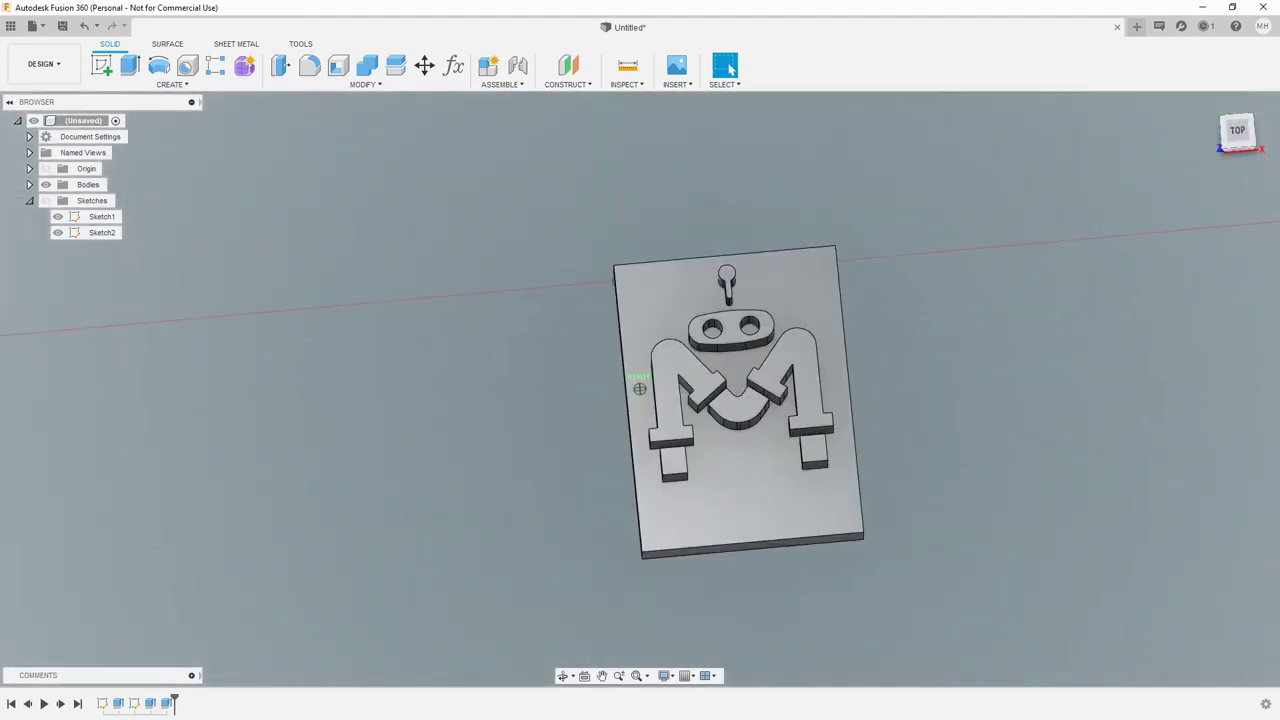
pyautogui.keyDown('shift'); pyautogui.moveTo(639, 388); pyautogui.dragTo(520, 459, button='middle'); pyautogui.keyUp('shift')
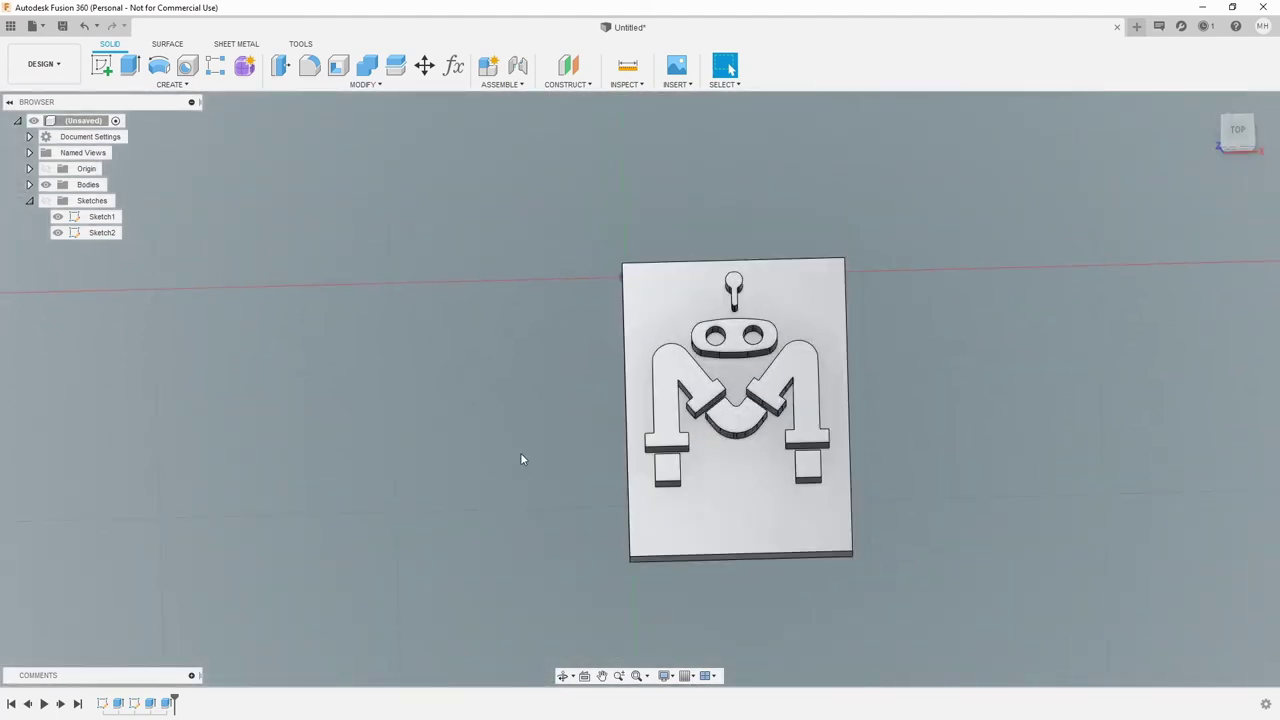
# Step: Export the whole design as a binary STL with medium refinement, saved to the Desktop as logo.stl
pyautogui.rightClick(61, 121)
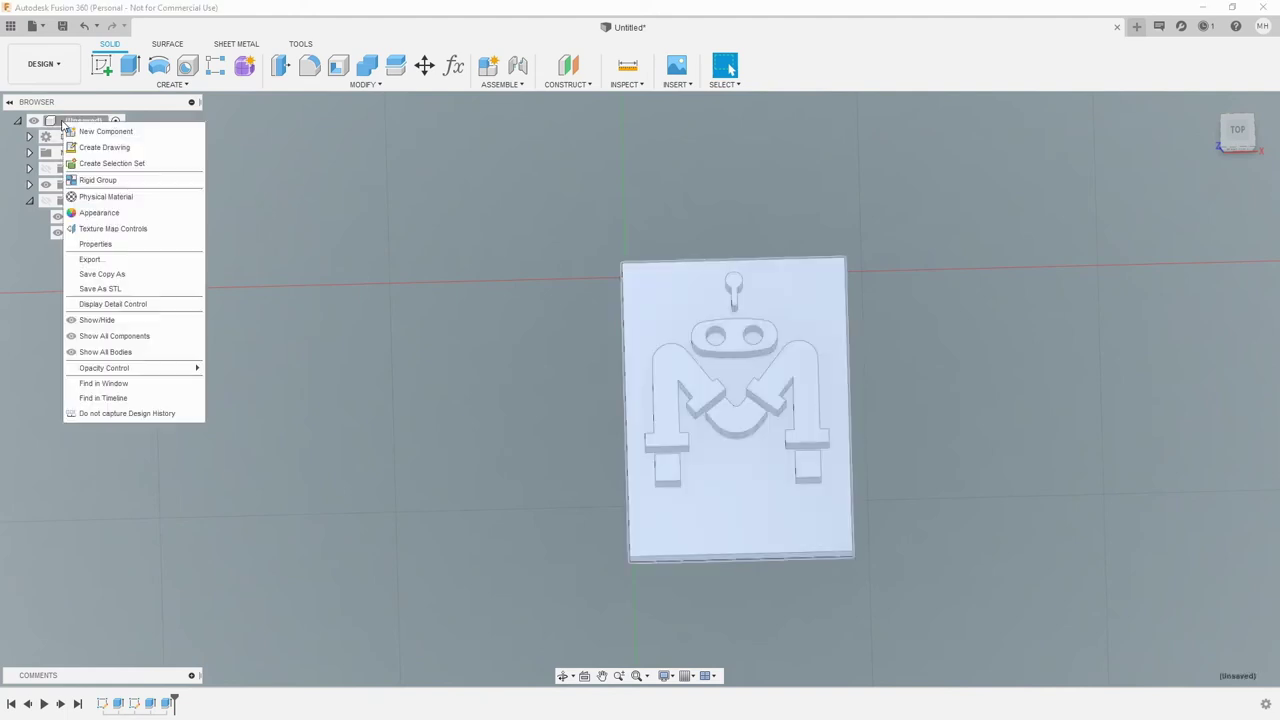
pyautogui.click(121, 289)
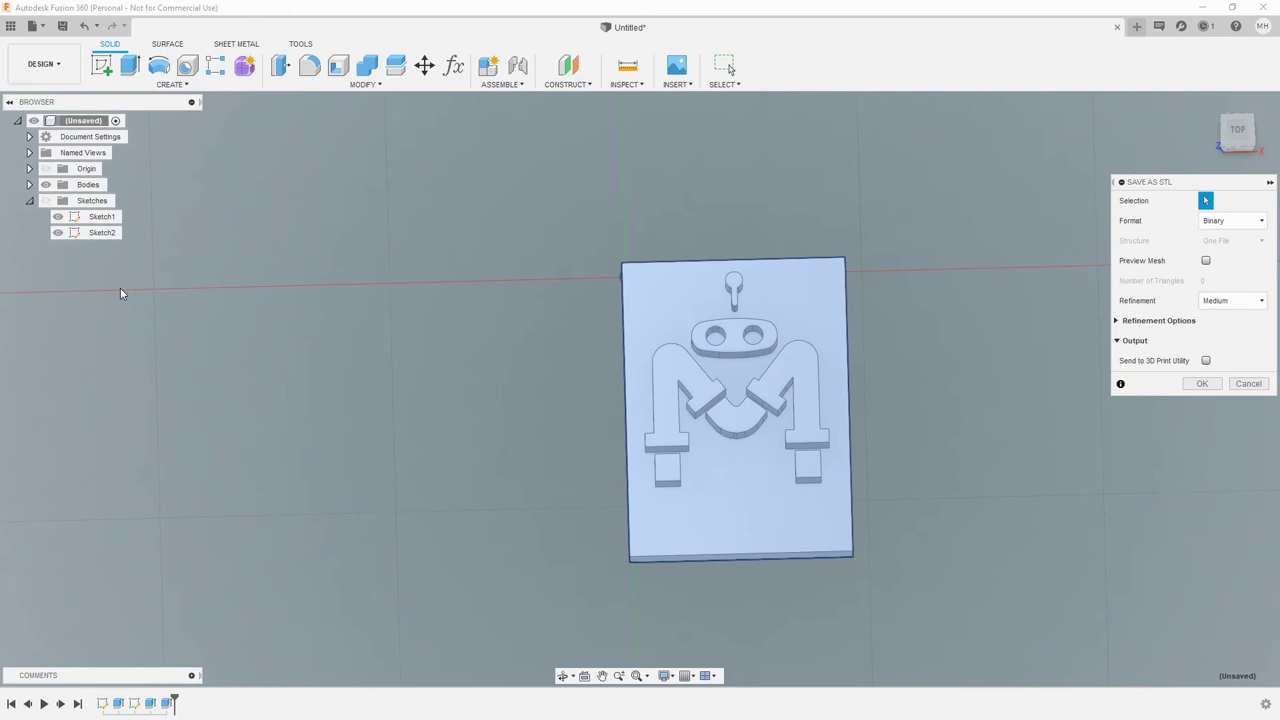
pyautogui.moveTo(1203, 187); pyautogui.dragTo(1109, 183)
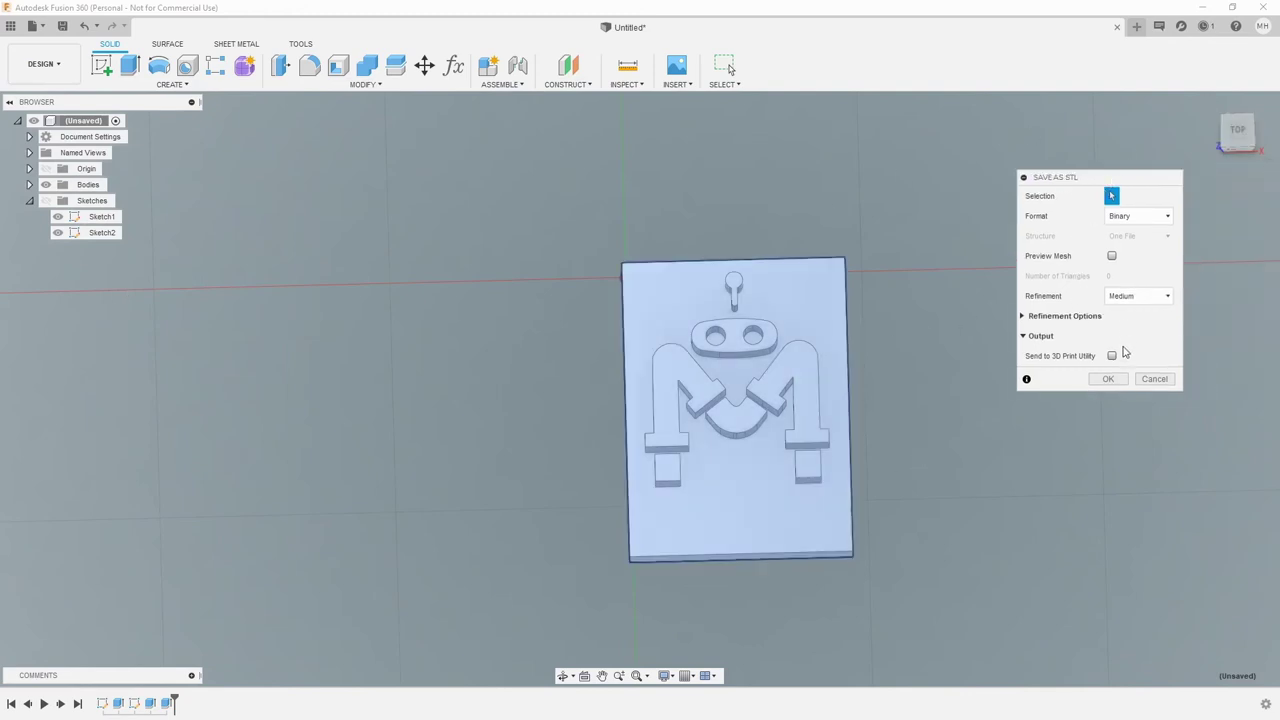
pyautogui.click(1108, 380)
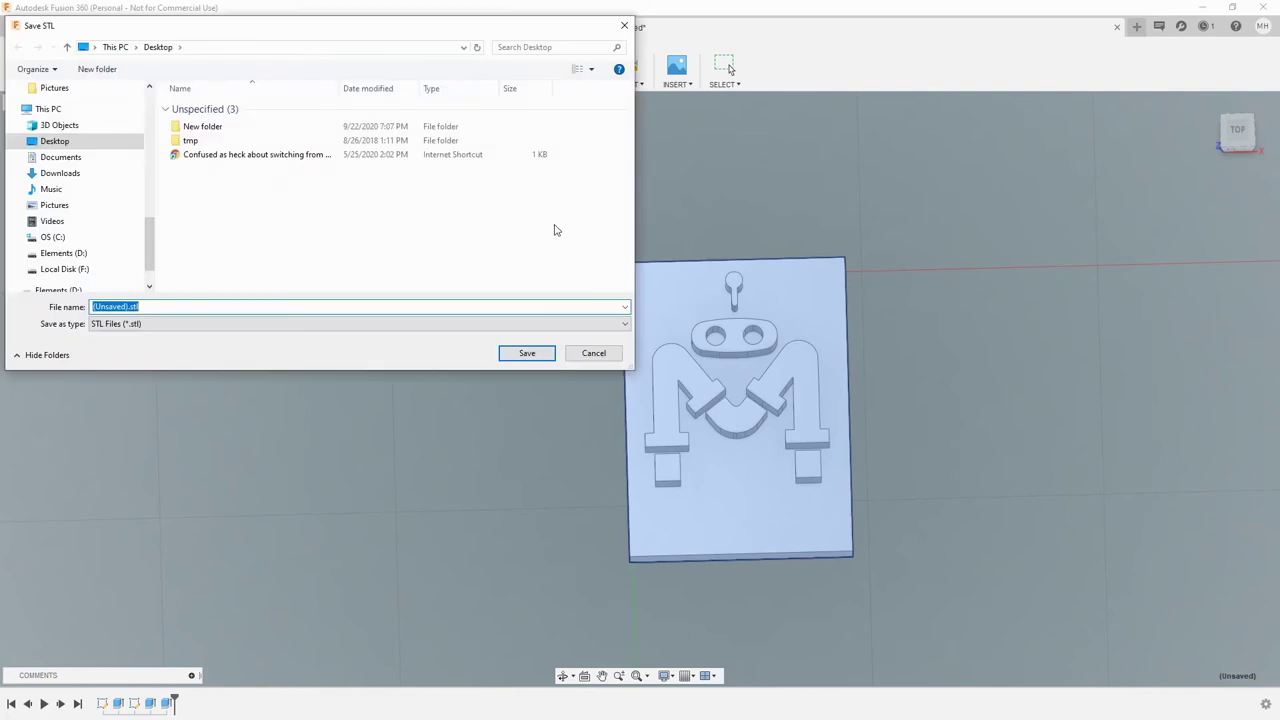
pyautogui.click(100, 137)
pyautogui.click(118, 311)
pyautogui.press('BackSpace')
pyautogui.click(522, 355)
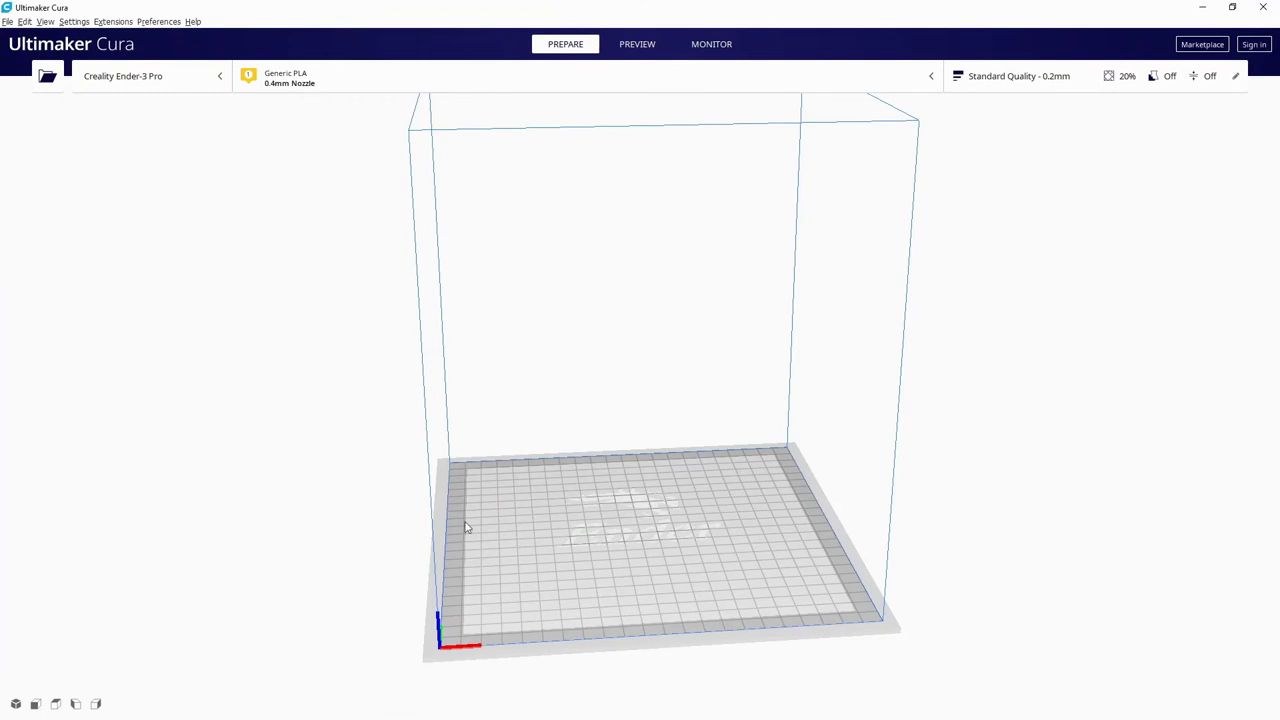
# Step: Switch to Ultimaker Cura and load logo.stl from the Desktop onto the build plate
pyautogui.click(47, 76)
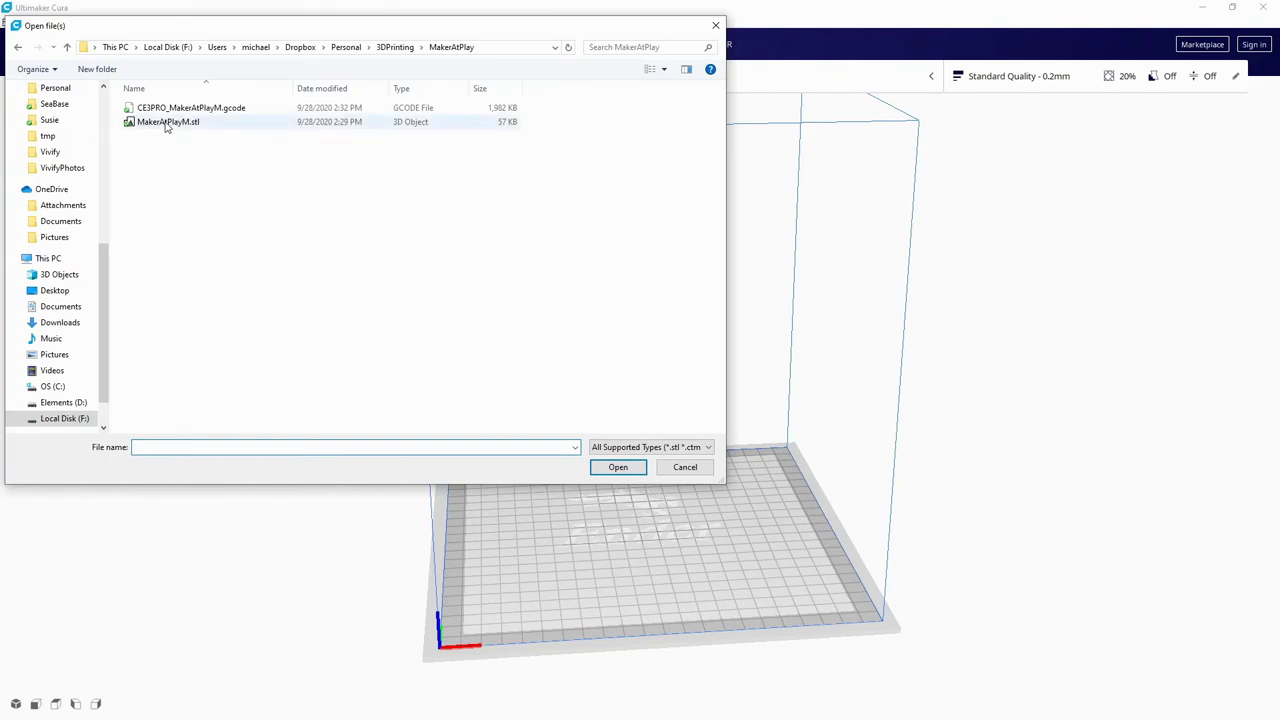
pyautogui.click(205, 124)
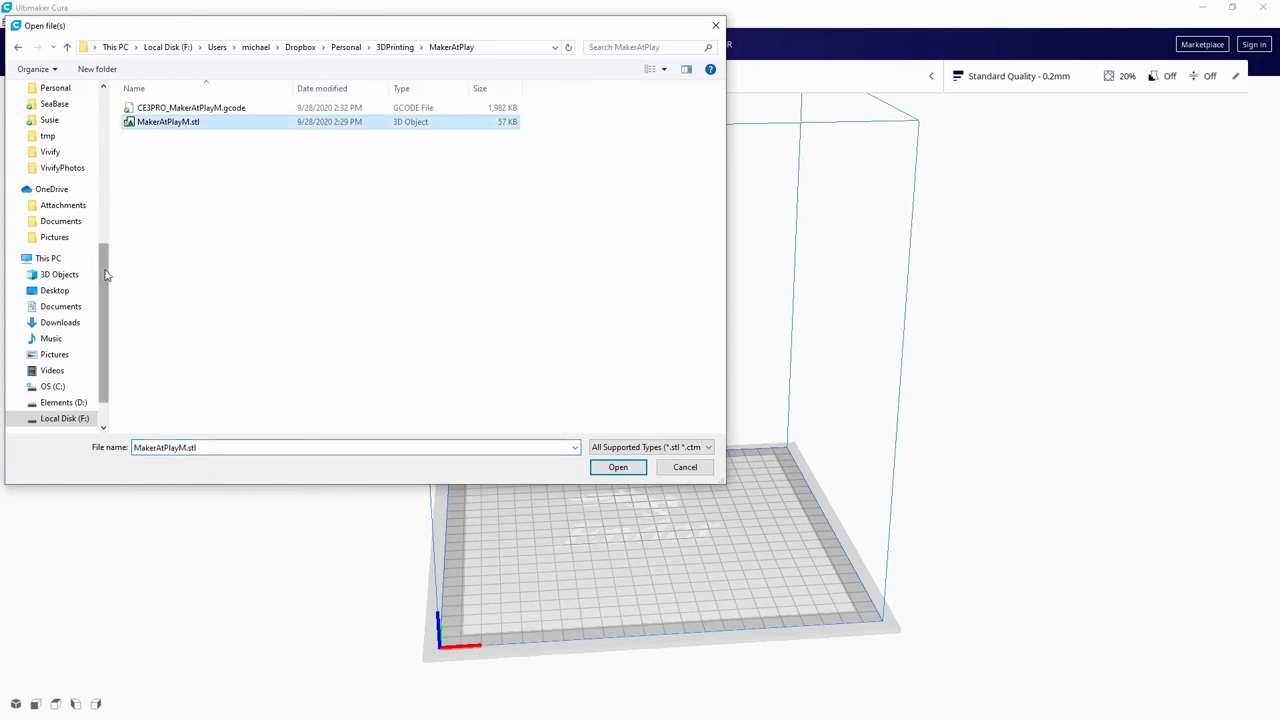
pyautogui.scroll(7, 107, 275)
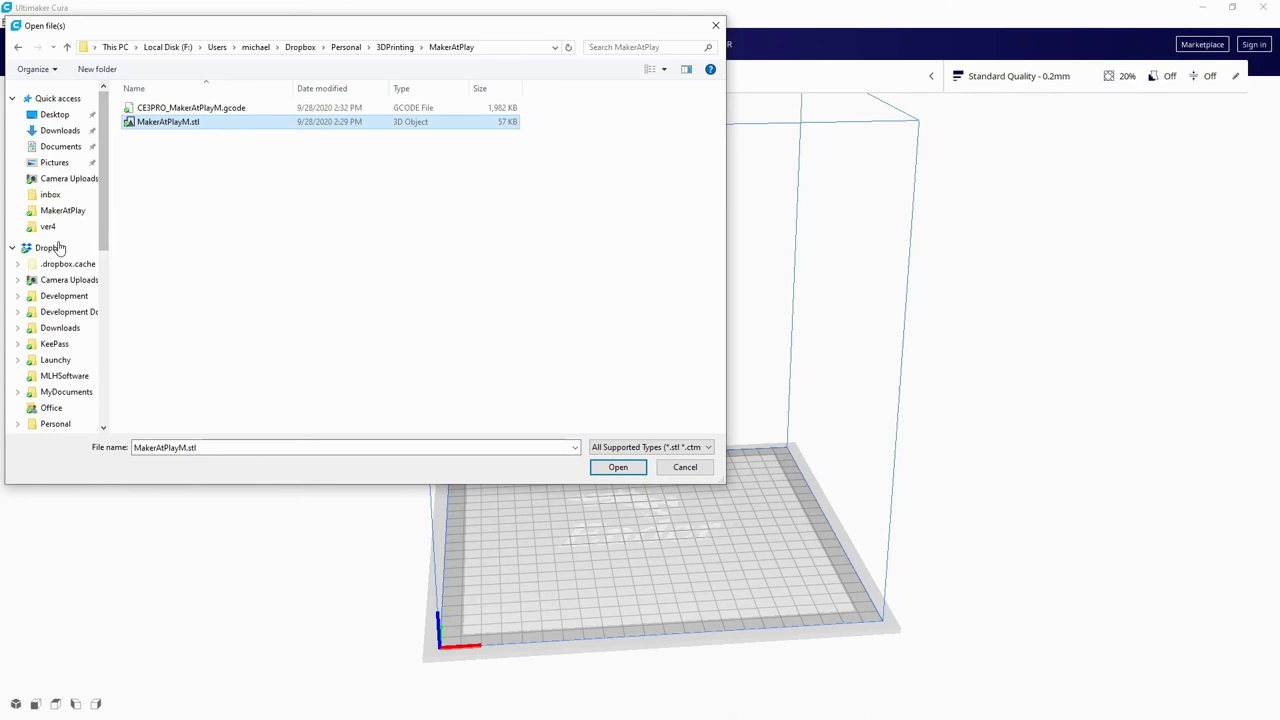
pyautogui.scroll(-2, 57, 260)
pyautogui.scroll(-5, 57, 278)
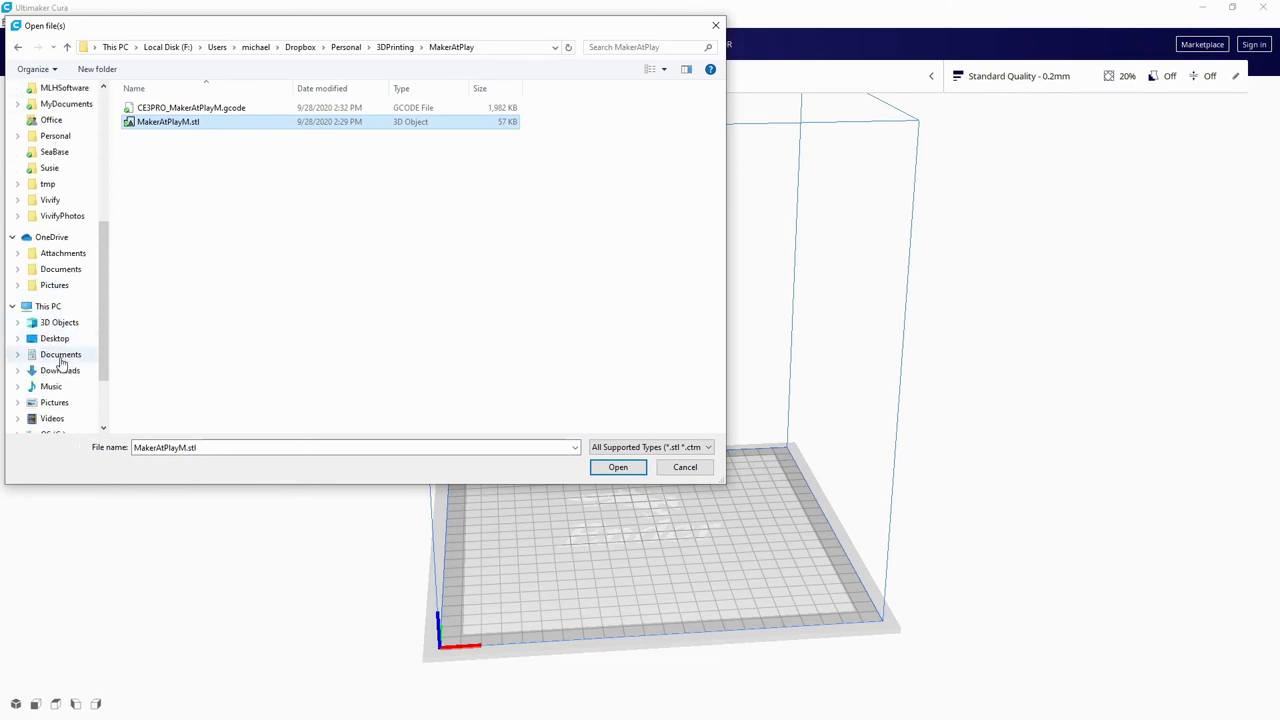
pyautogui.click(56, 339)
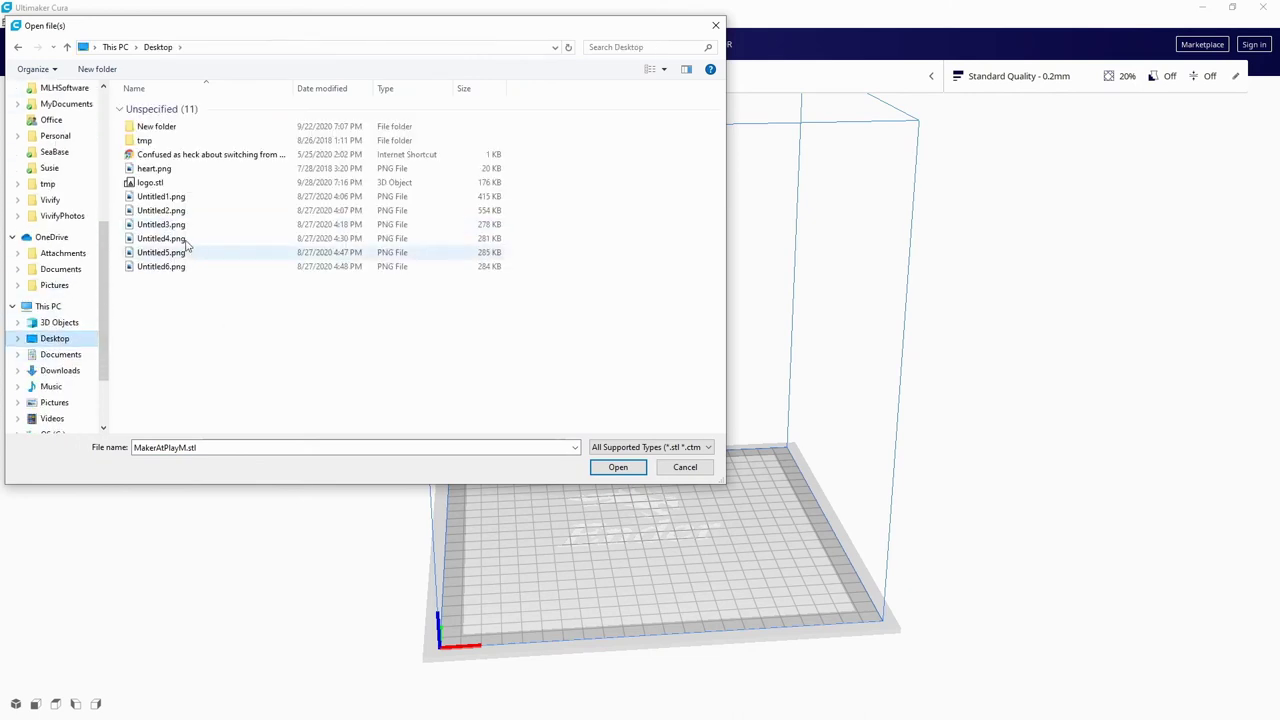
pyautogui.click(150, 184)
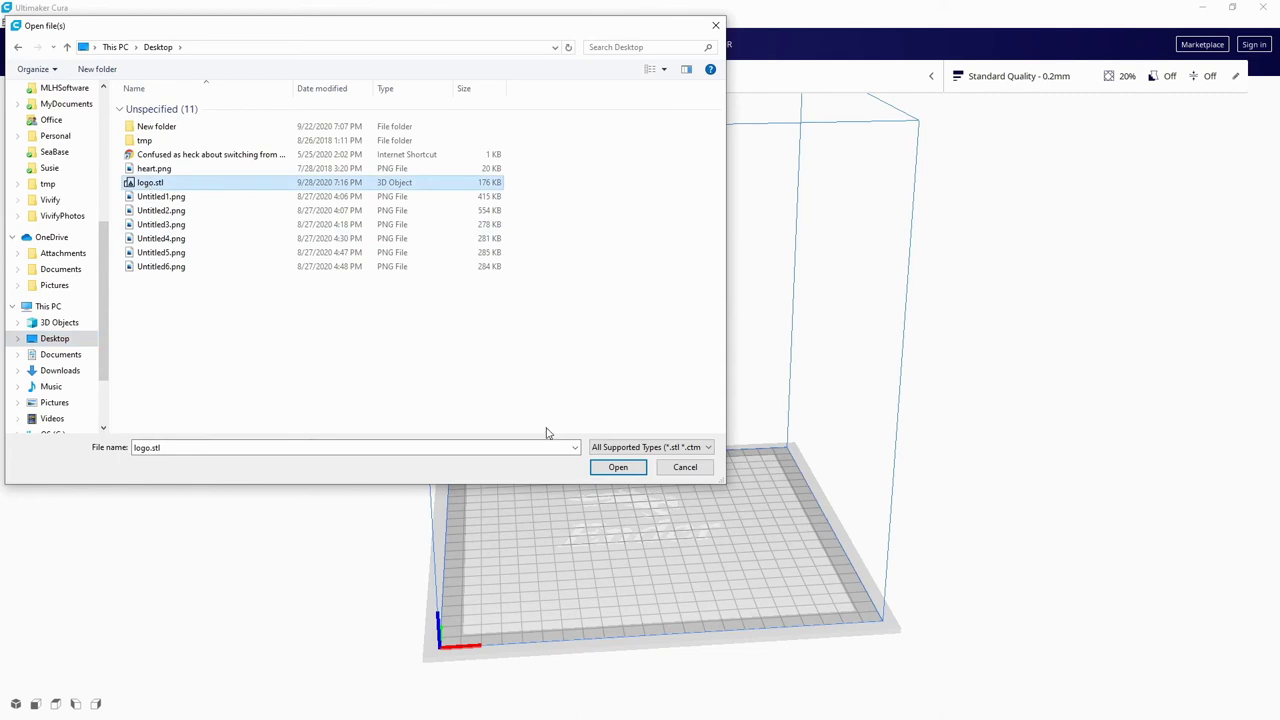
pyautogui.click(618, 467)
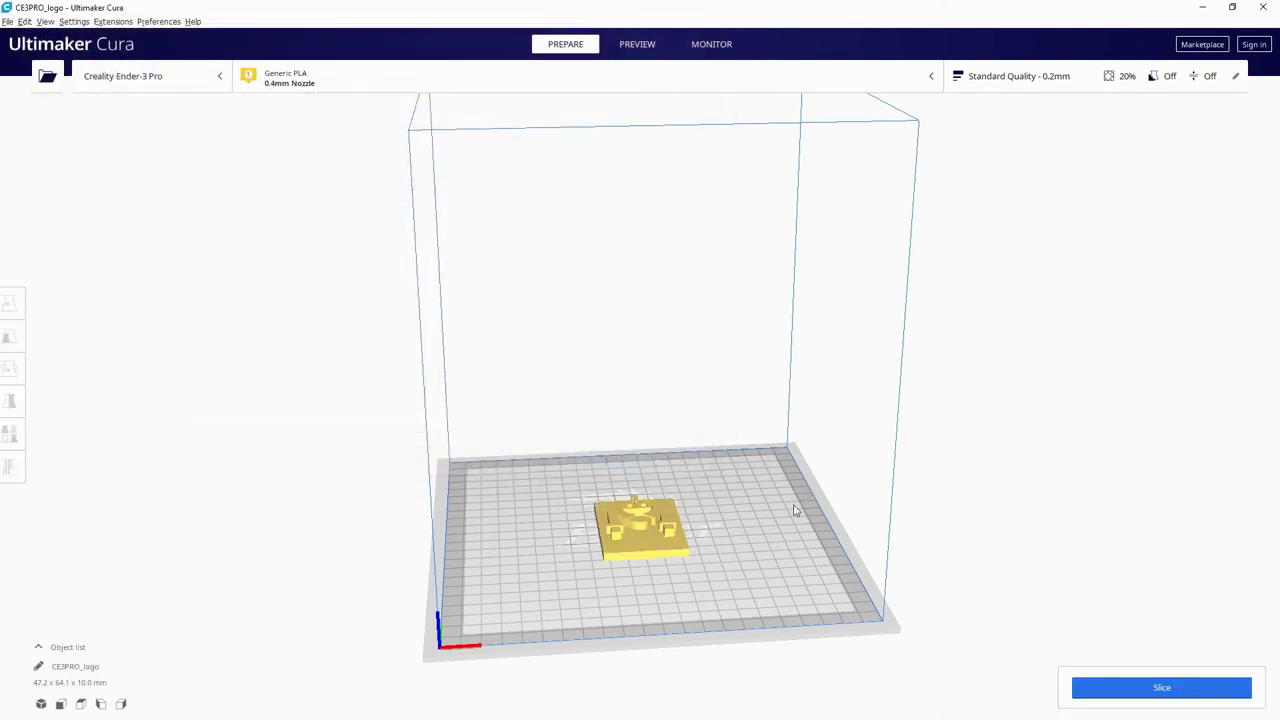
# Step: Examine the logo model on the build plate from the front, in 3D view and up close
pyautogui.scroll(-1, 572, 571)
pyautogui.scroll(-1, 576, 568)
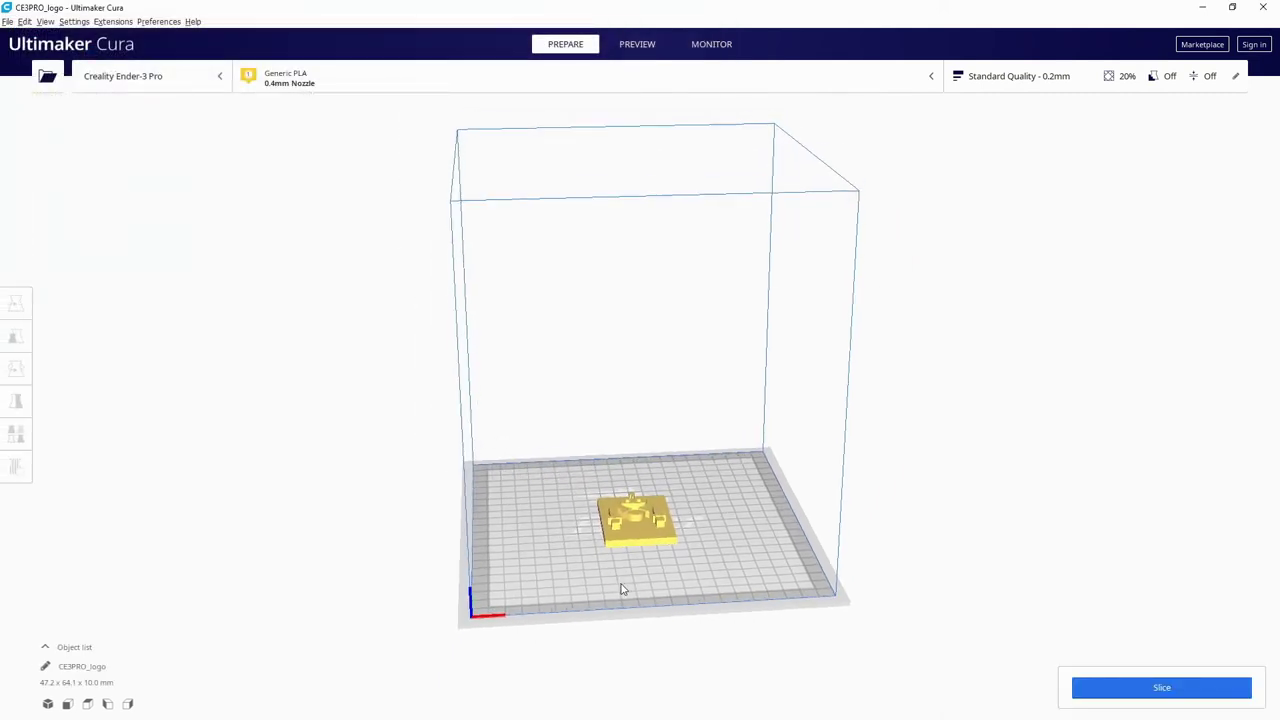
pyautogui.moveTo(620, 591); pyautogui.dragTo(800, 554, button='middle')
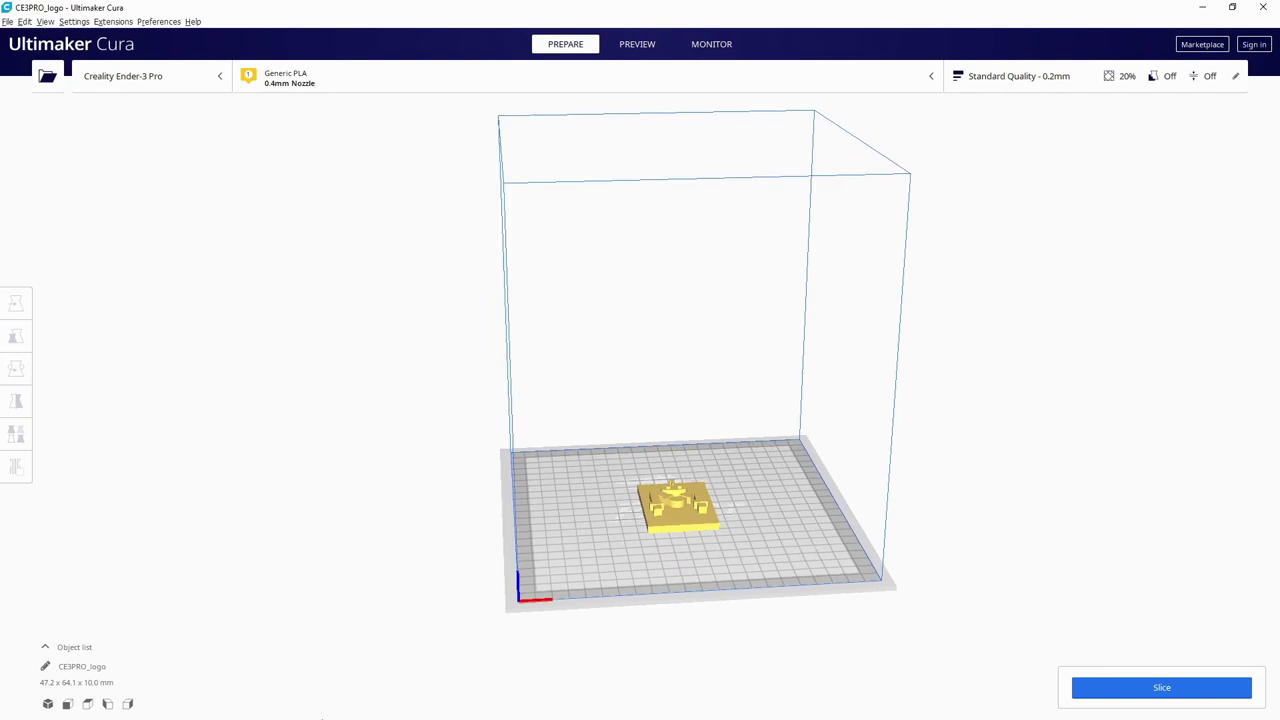
pyautogui.click(68, 705)
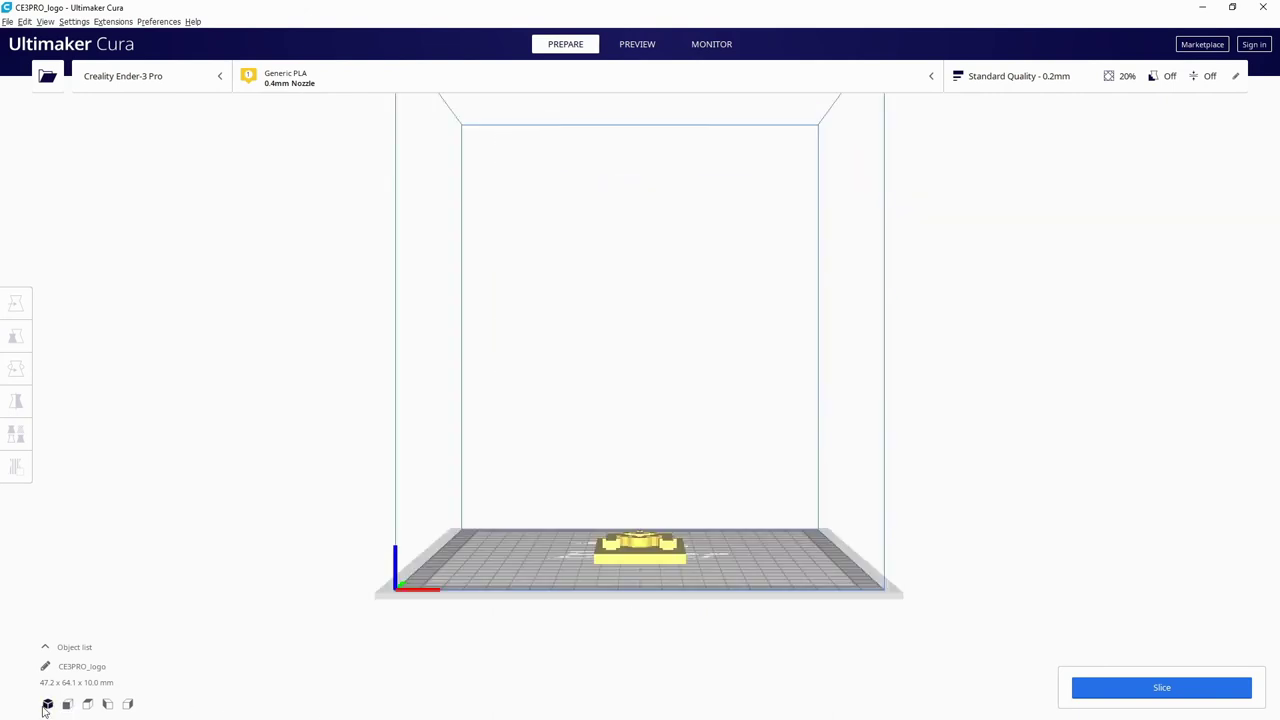
pyautogui.click(46, 706)
pyautogui.scroll(5, 652, 482)
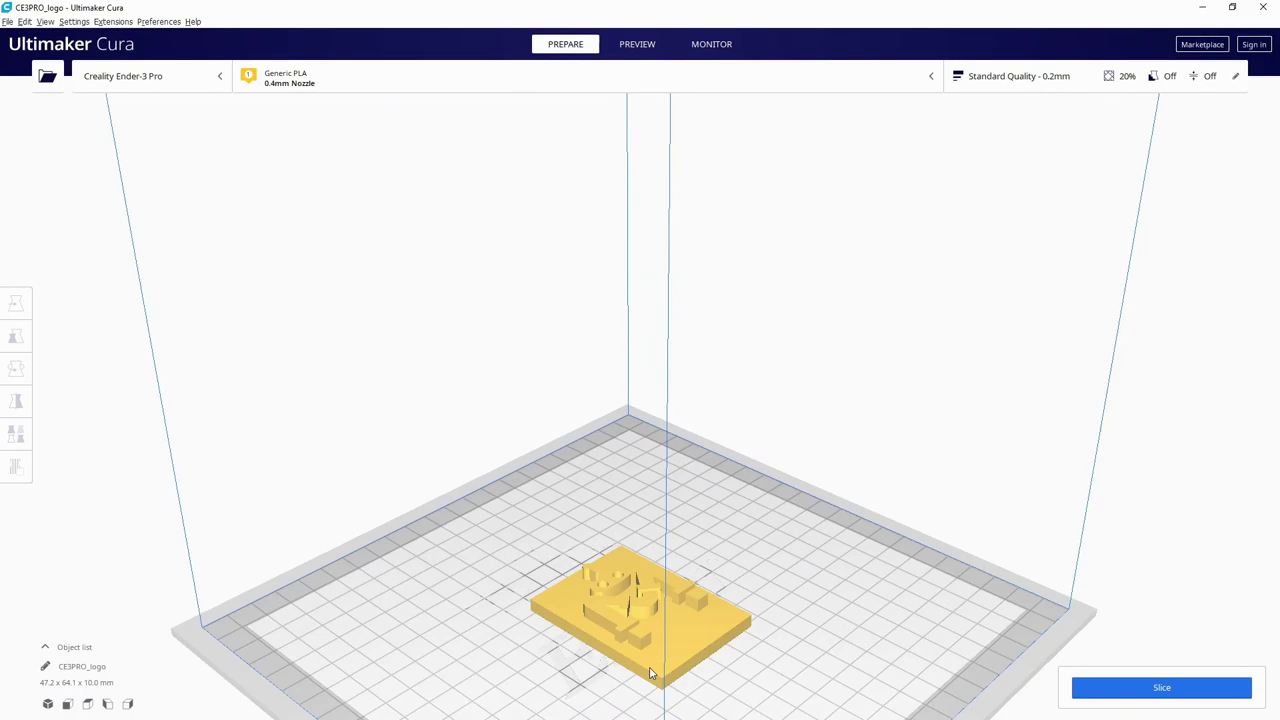
pyautogui.scroll(-4, 650, 673)
pyautogui.scroll(5, 671, 684)
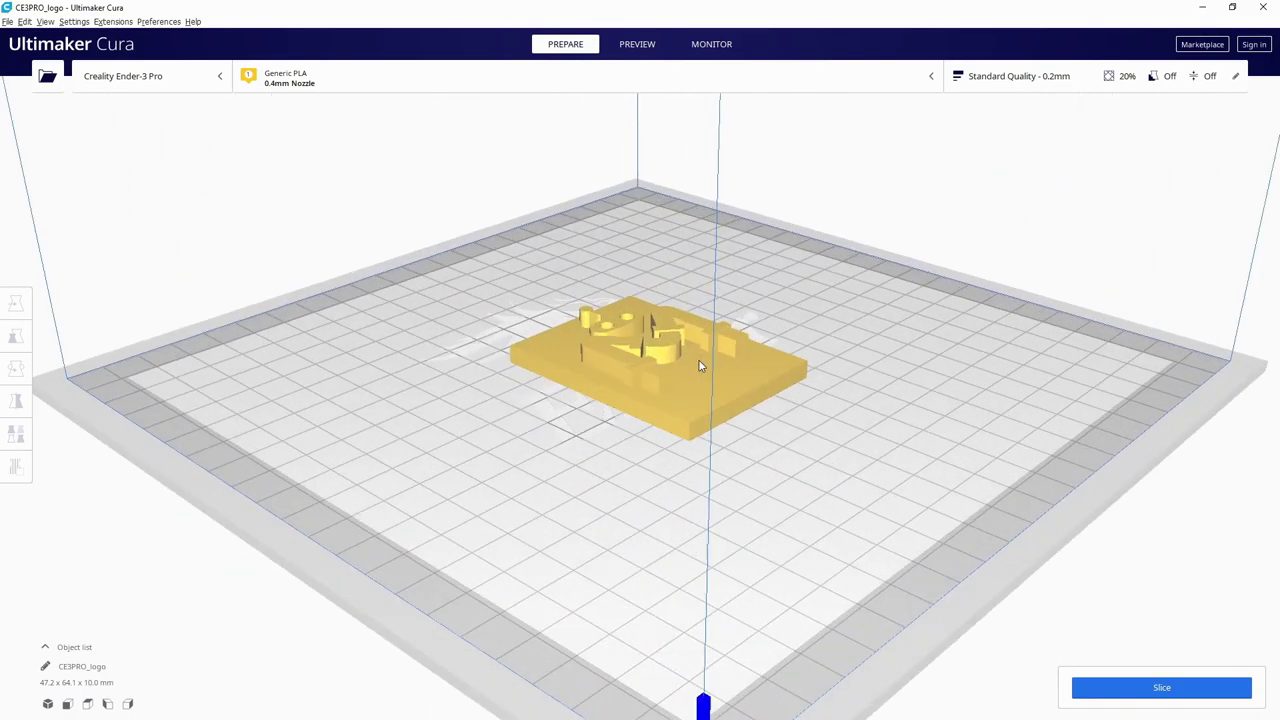
pyautogui.scroll(3, 697, 400)
pyautogui.moveTo(829, 400); pyautogui.dragTo(723, 529, button='middle')
pyautogui.scroll(3, 723, 529)
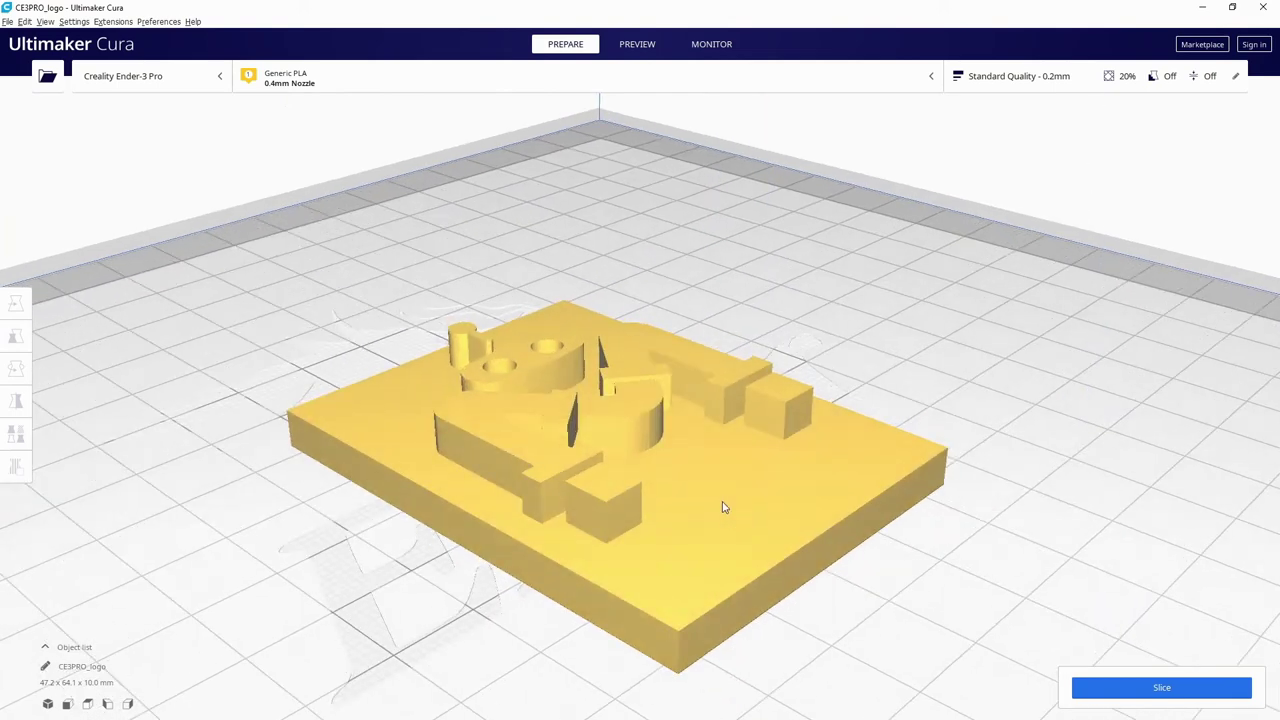
pyautogui.scroll(-2, 724, 507)
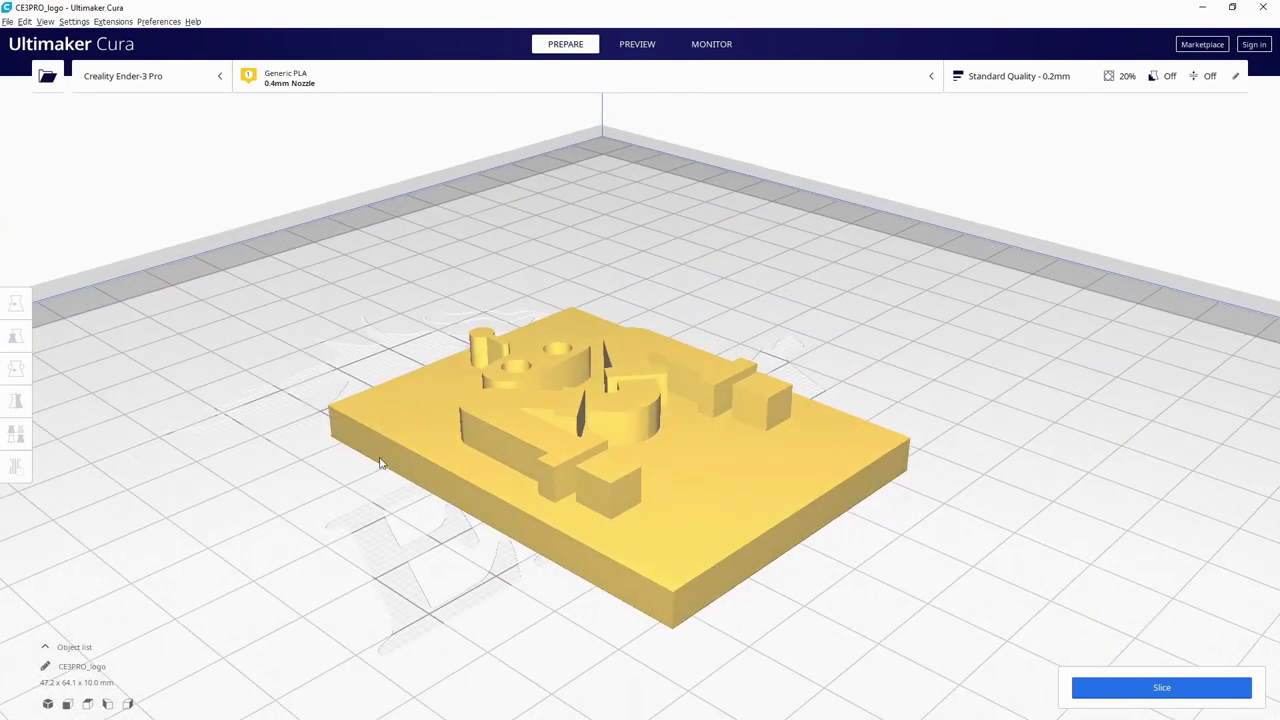
# Step: Slice the logo model and run through its printed layers up to the topmost one in the layer preview
pyautogui.click(1162, 688)
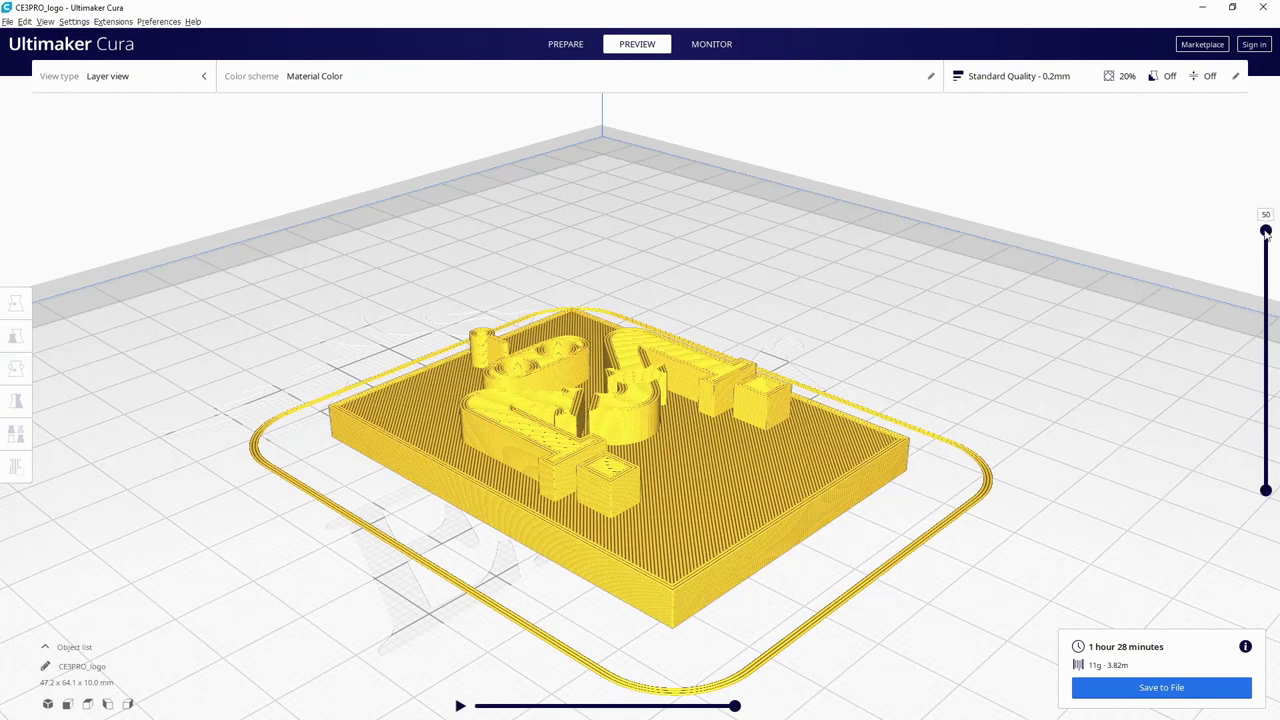
pyautogui.moveTo(1266, 231)
pyautogui.mouseDown()
pyautogui.moveTo(1265, 490)
pyautogui.moveTo(1262, 211)
pyautogui.mouseUp()
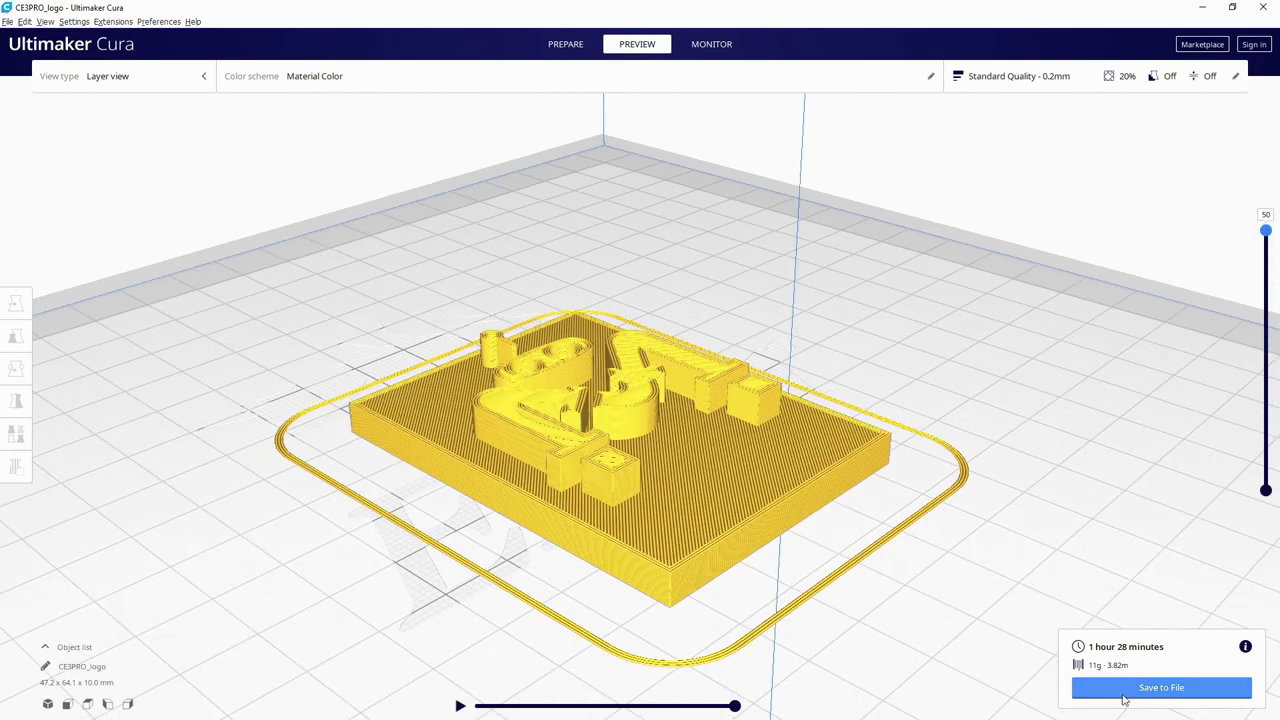
# Step: Save the sliced G-code to the Desktop as logo.gcode, removing the CE3PRO_ prefix from the file name
pyautogui.click(1148, 689)
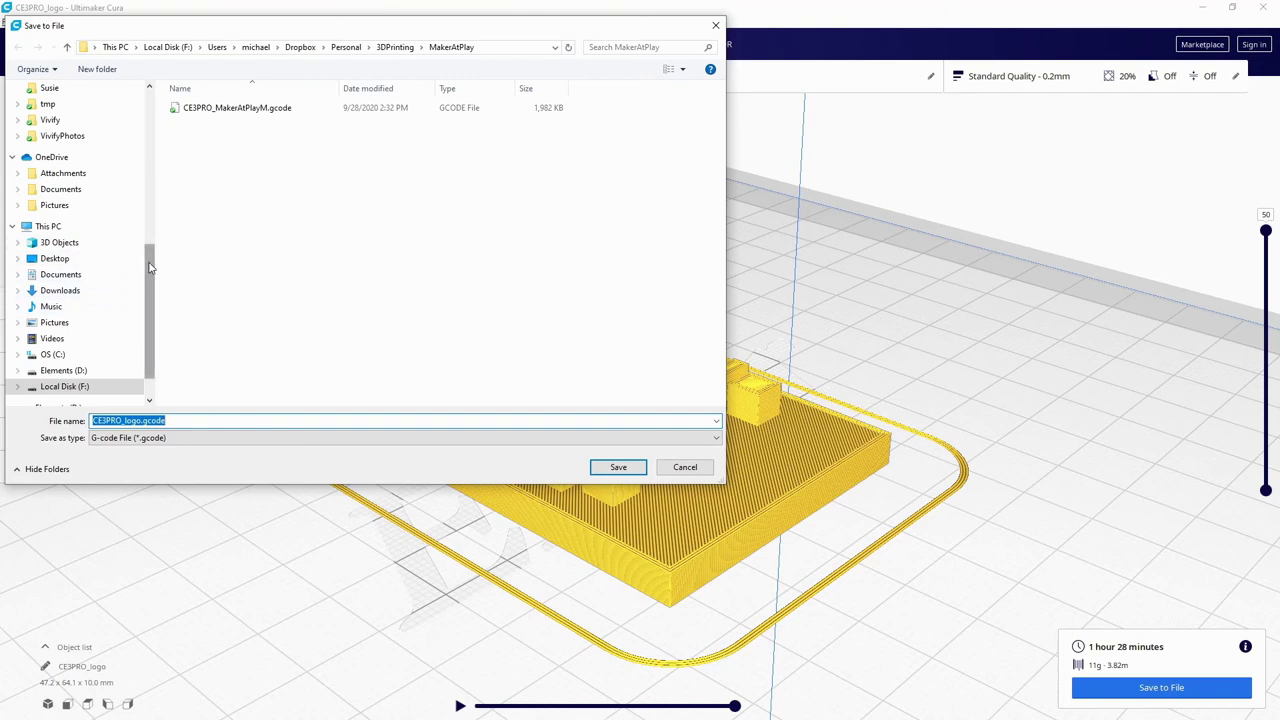
pyautogui.moveTo(149, 330); pyautogui.dragTo(151, 100)
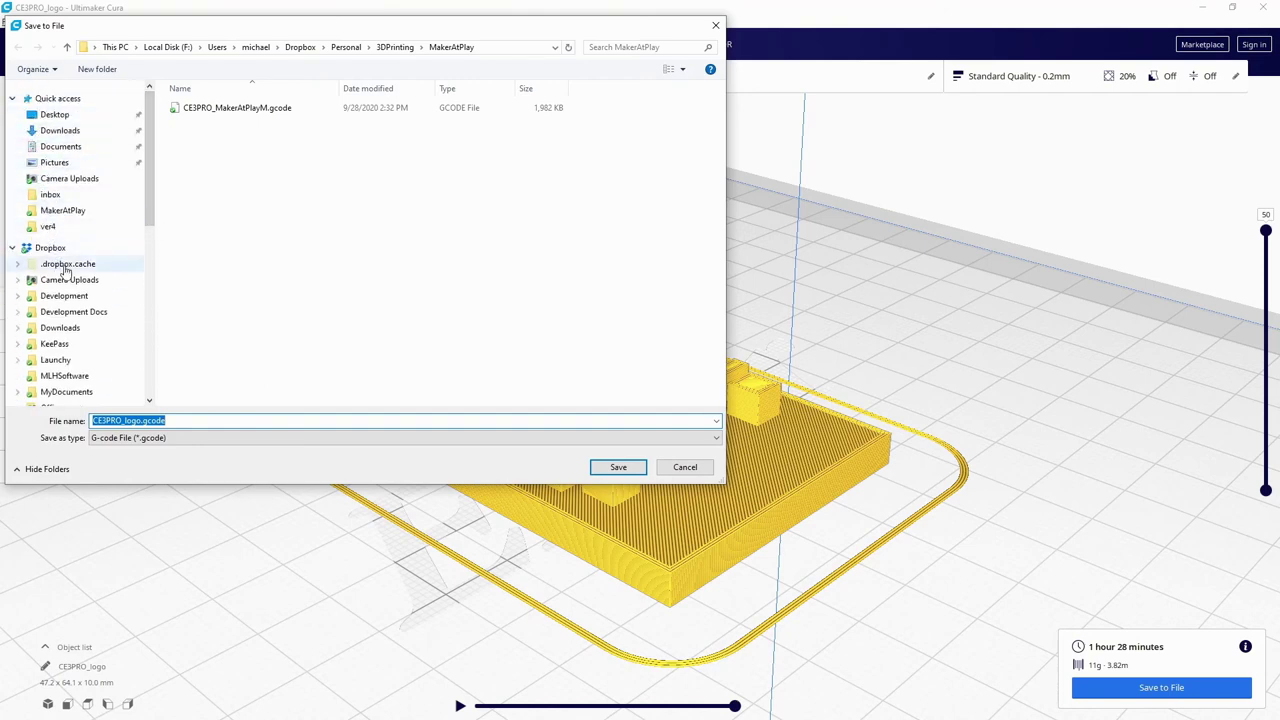
pyautogui.scroll(-3, 85, 305)
pyautogui.scroll(-3, 86, 305)
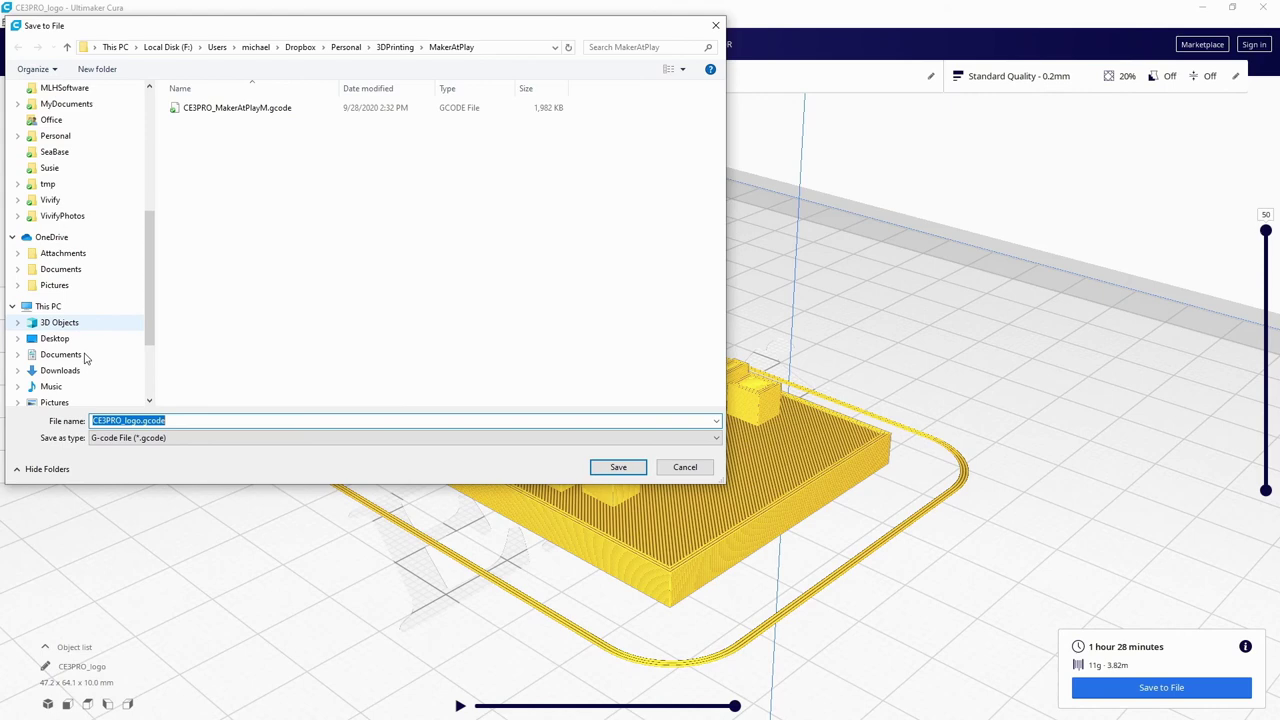
pyautogui.click(50, 341)
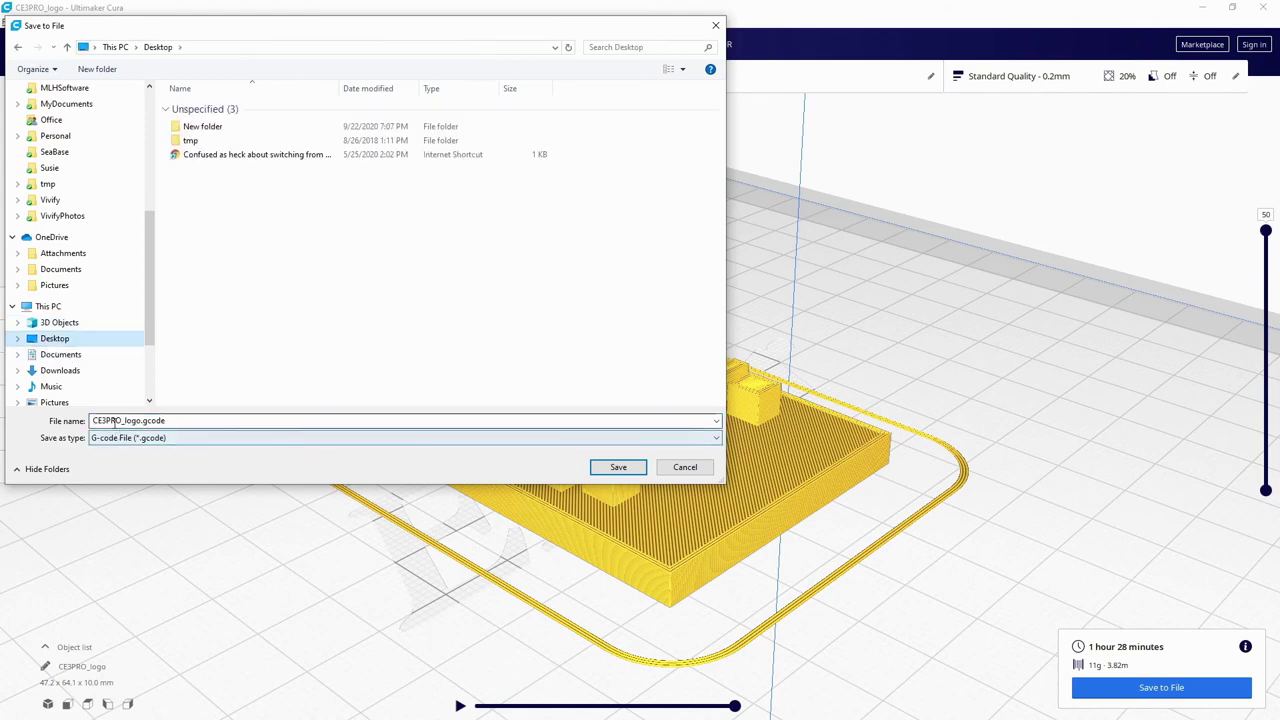
pyautogui.moveTo(124, 421); pyautogui.dragTo(37, 424)
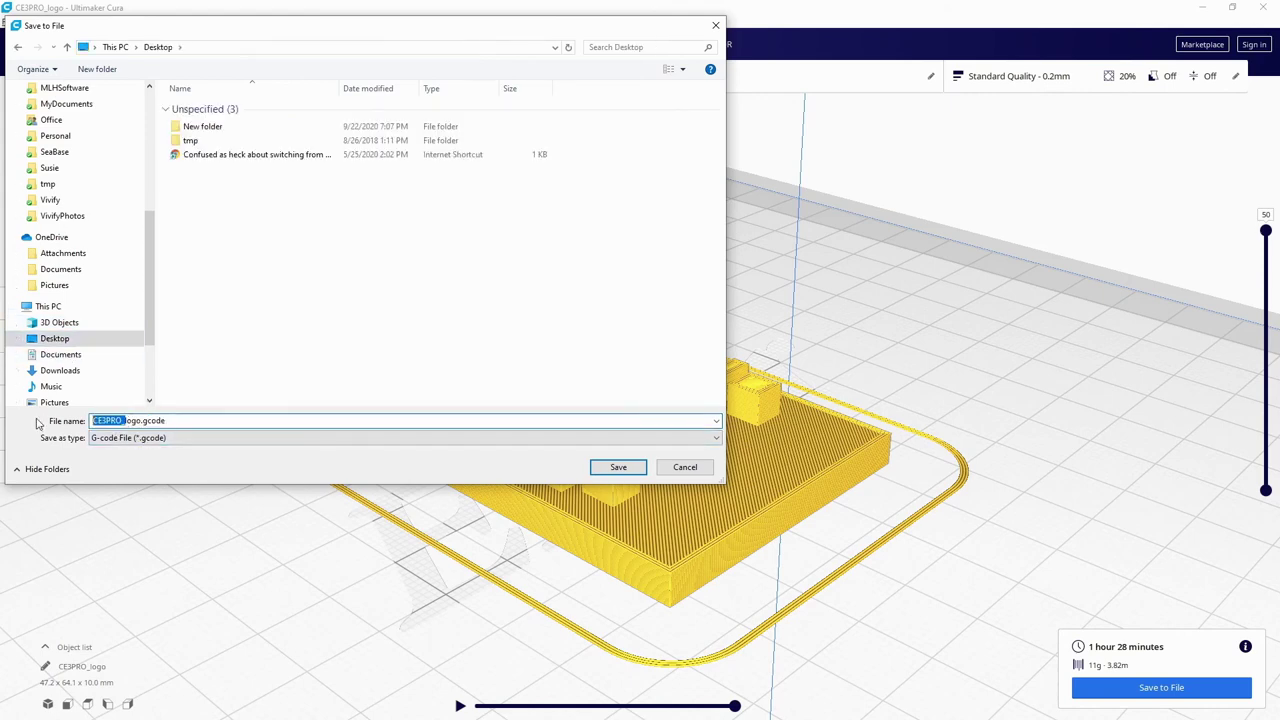
pyautogui.press('Delete')
pyautogui.click(618, 467)
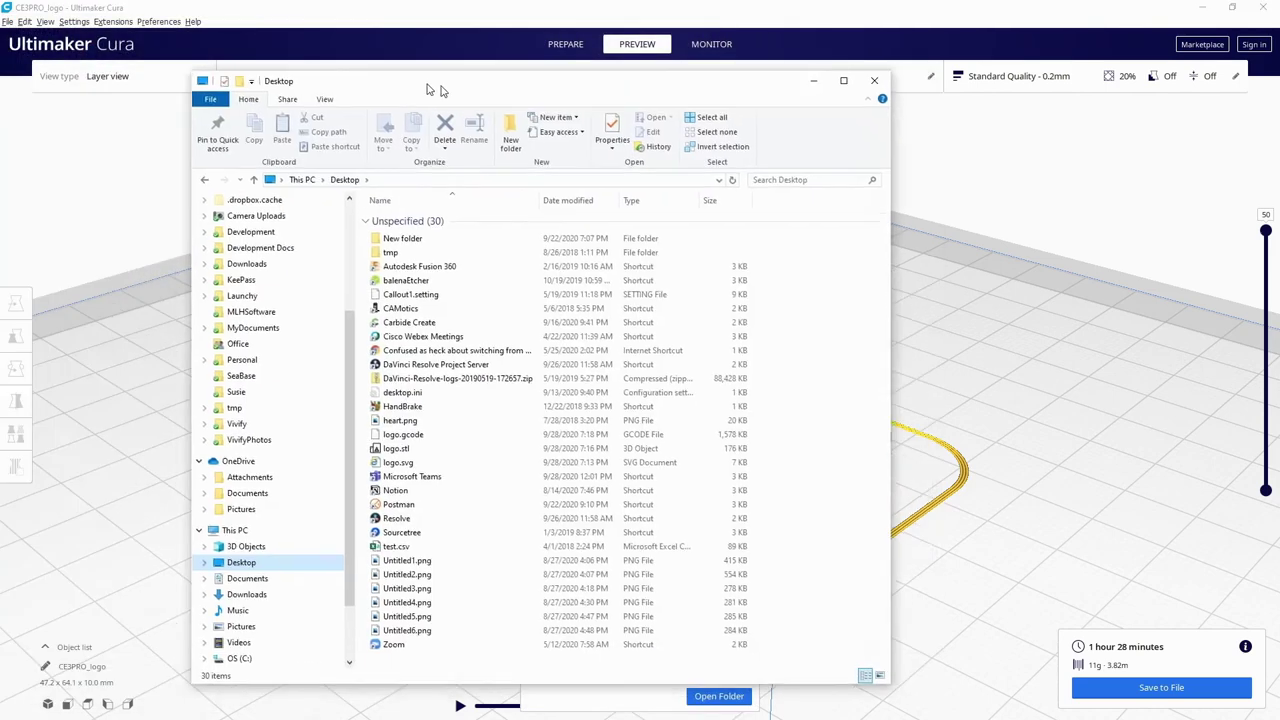
# Step: Open logo.gcode from the Desktop folder in Visual Studio Code and look through its start-up and movement commands
pyautogui.moveTo(434, 89); pyautogui.dragTo(257, 63)
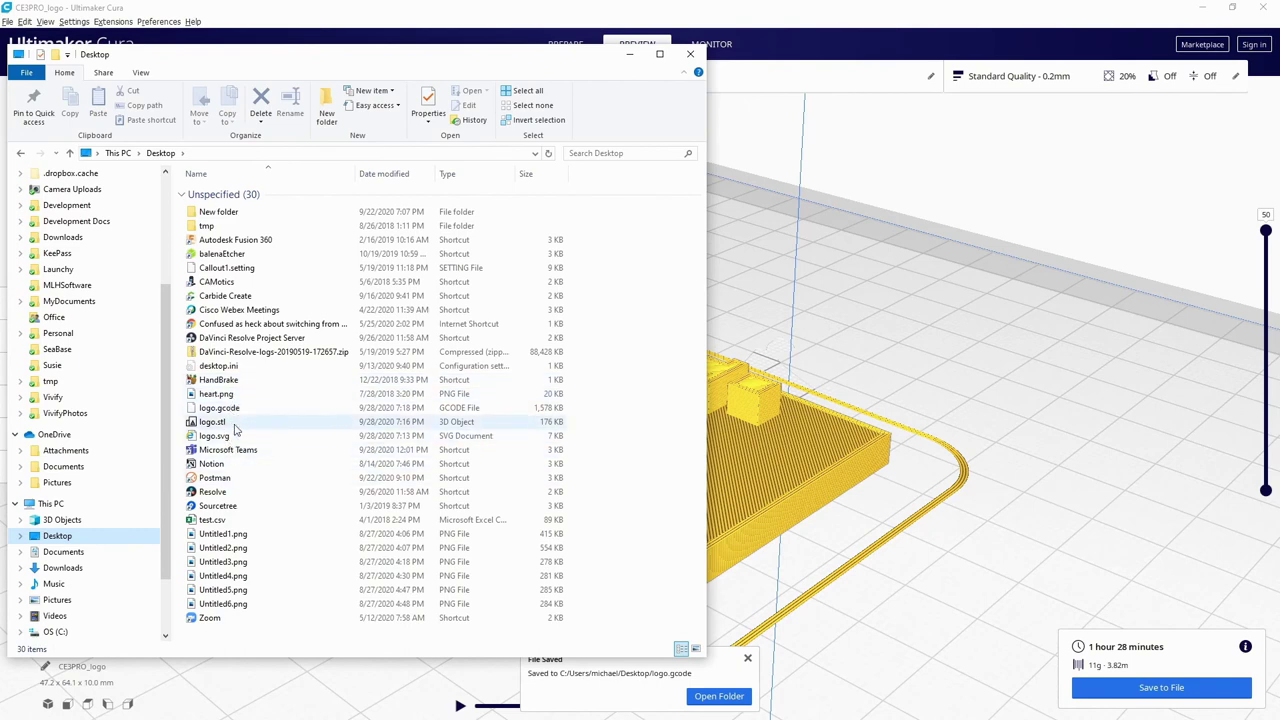
pyautogui.click(220, 175)
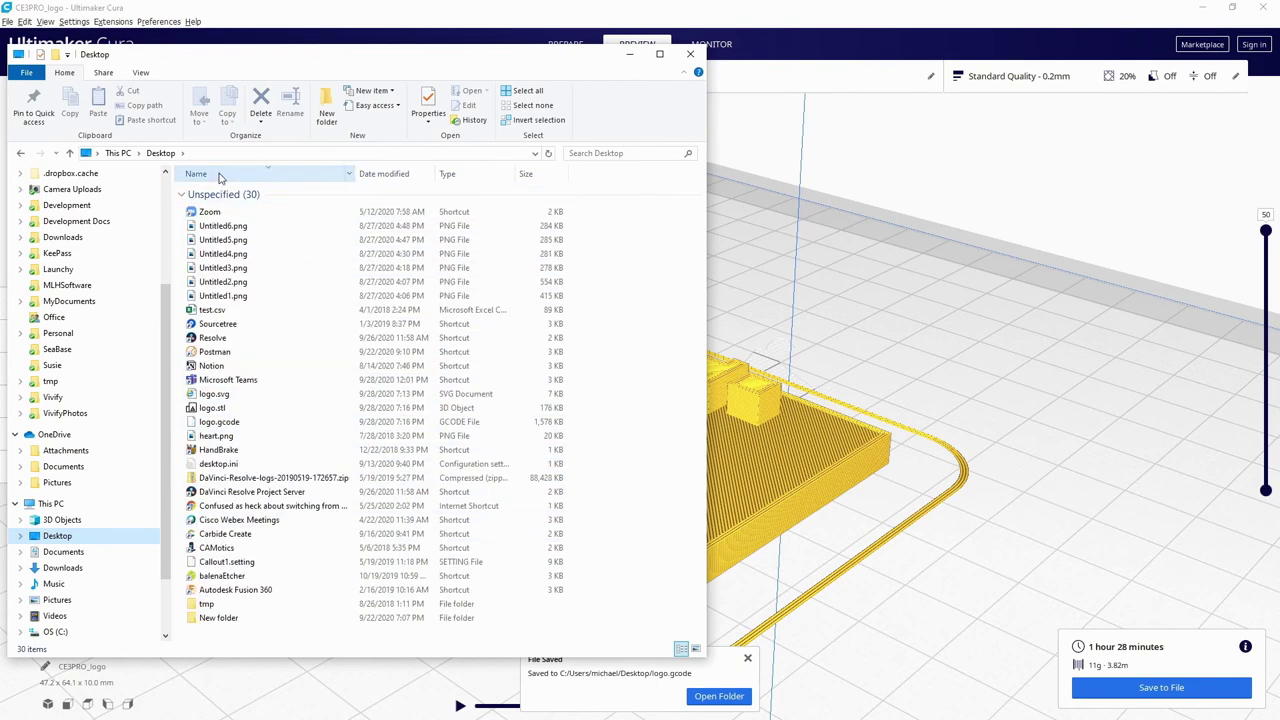
pyautogui.rightClick(218, 421)
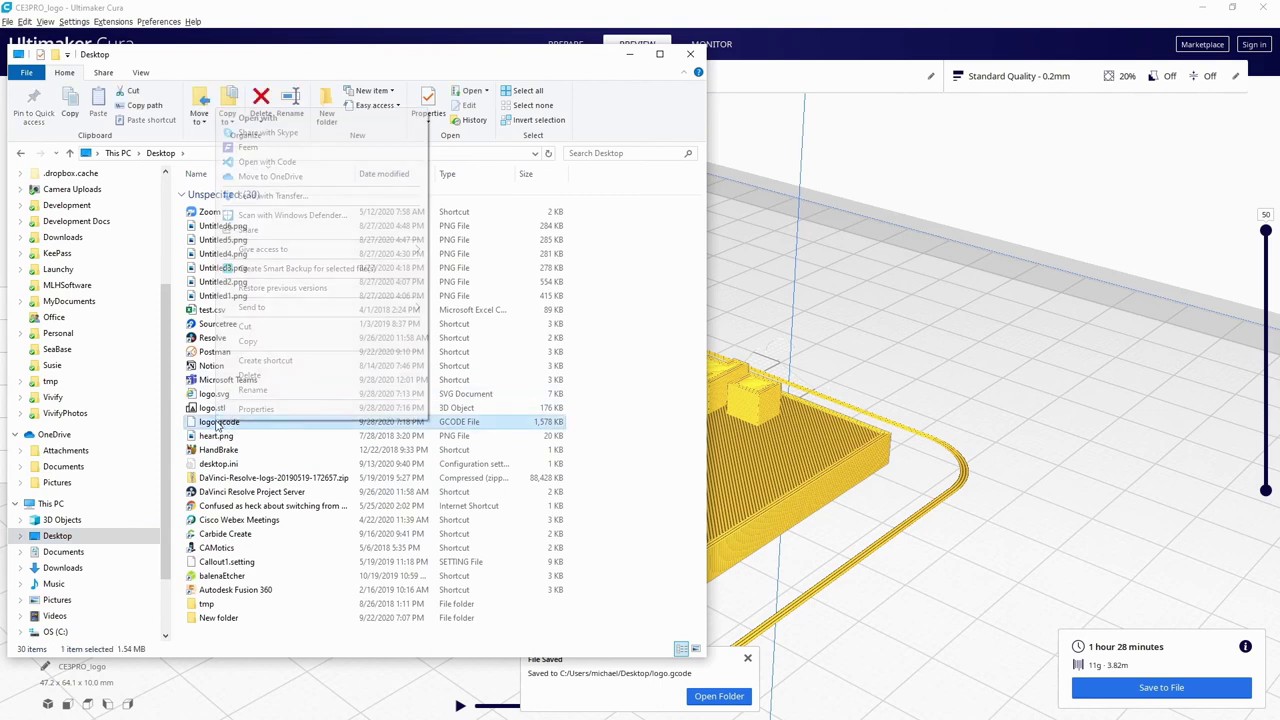
pyautogui.click(270, 162)
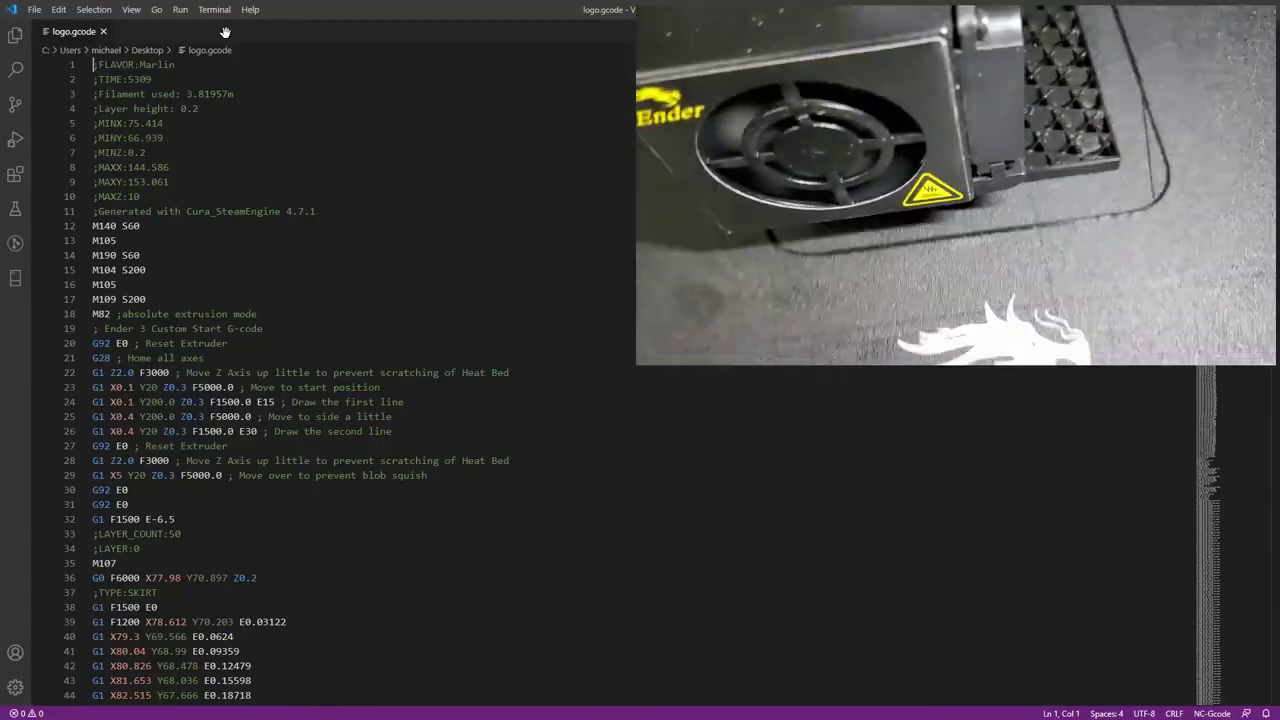
pyautogui.scroll(-7, 620, 380)
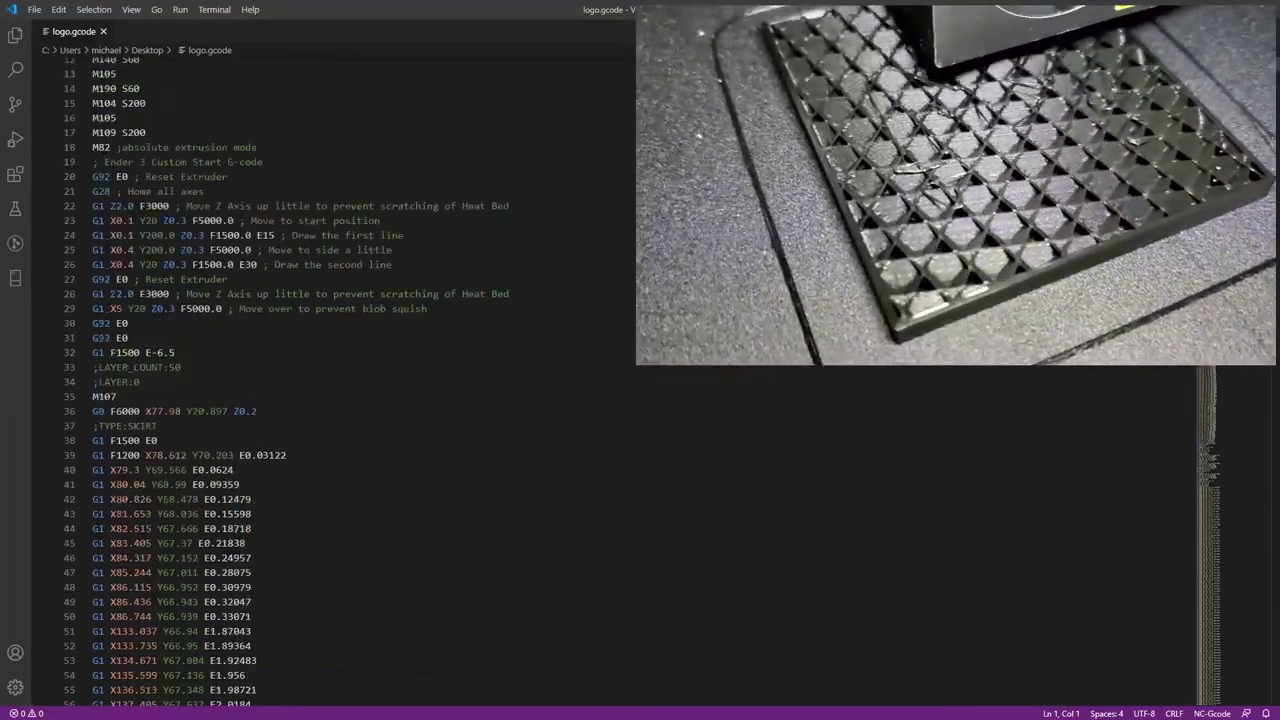
pyautogui.scroll(-20, 620, 380)
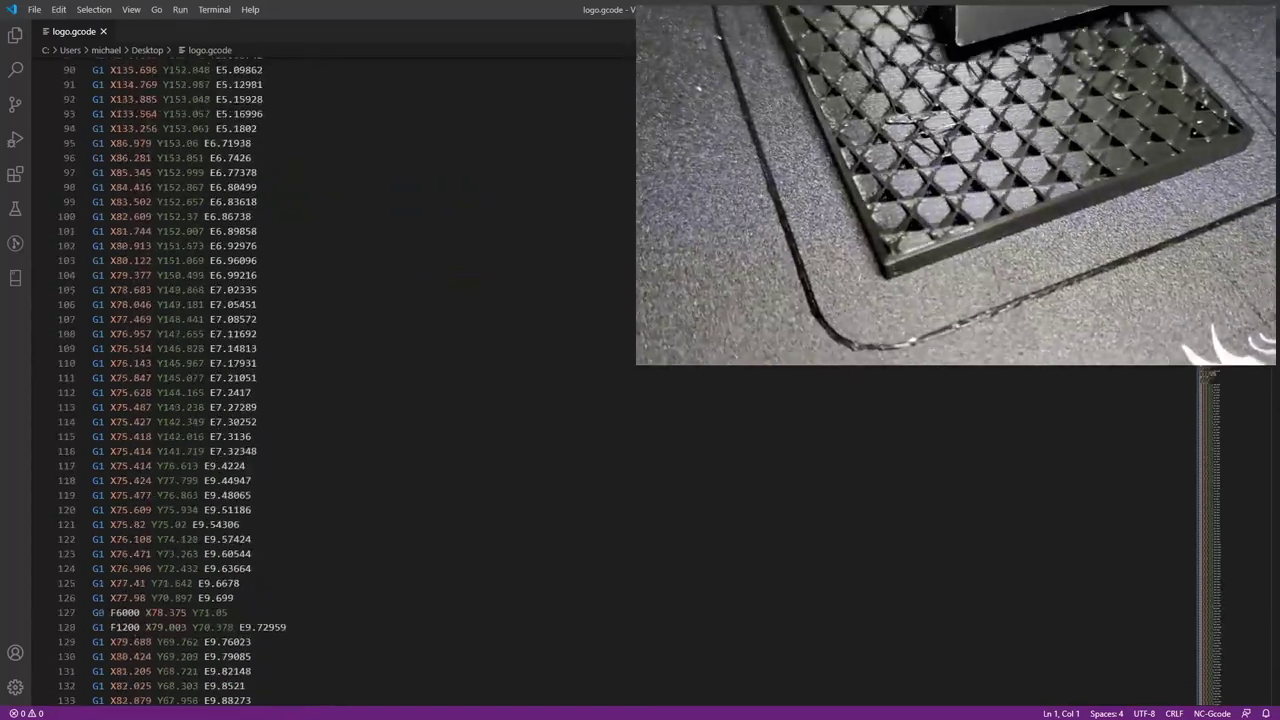
pyautogui.scroll(14, 620, 380)
pyautogui.scroll(16, 330, 380)
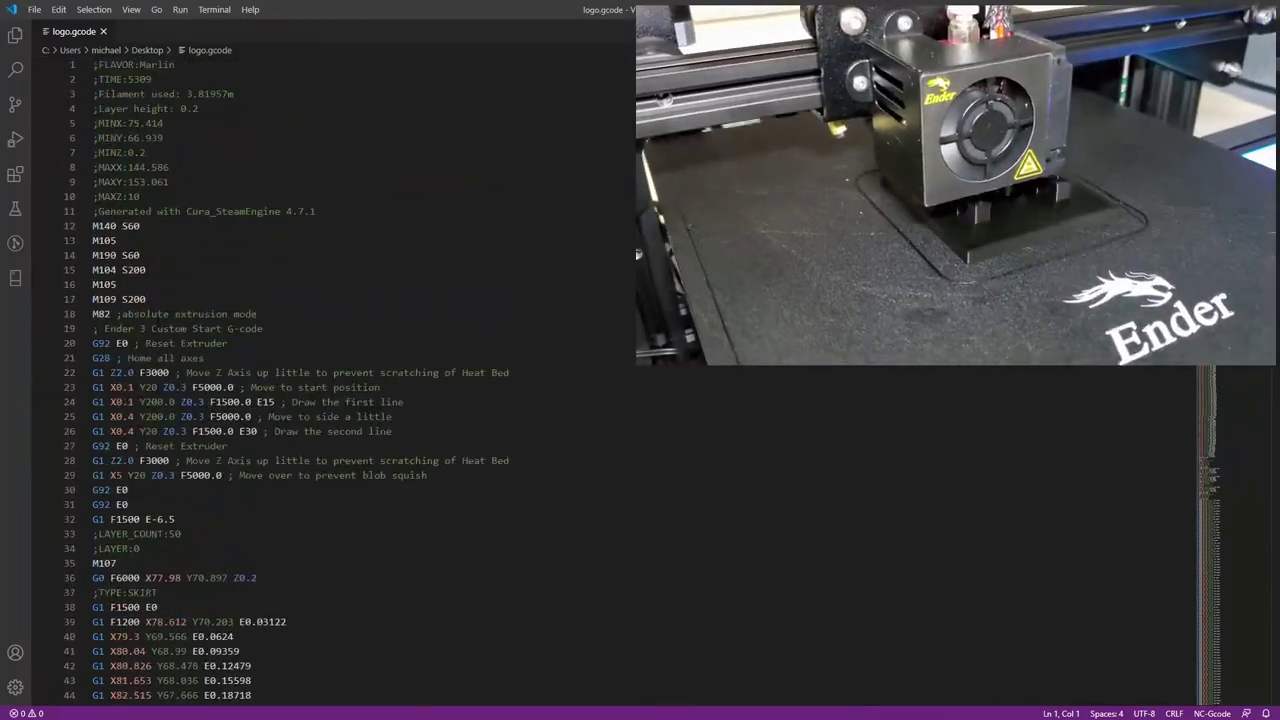